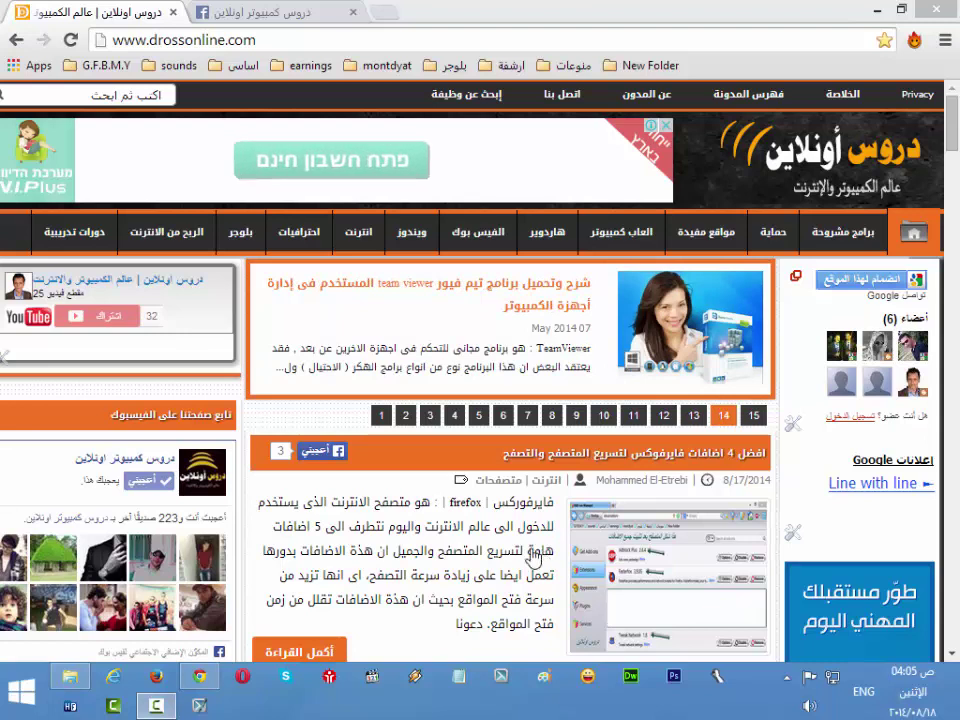
Switch to the drossonline Facebook page and look over its like and follow options.
{"action": "left_click", "coordinate": [300, 13]}
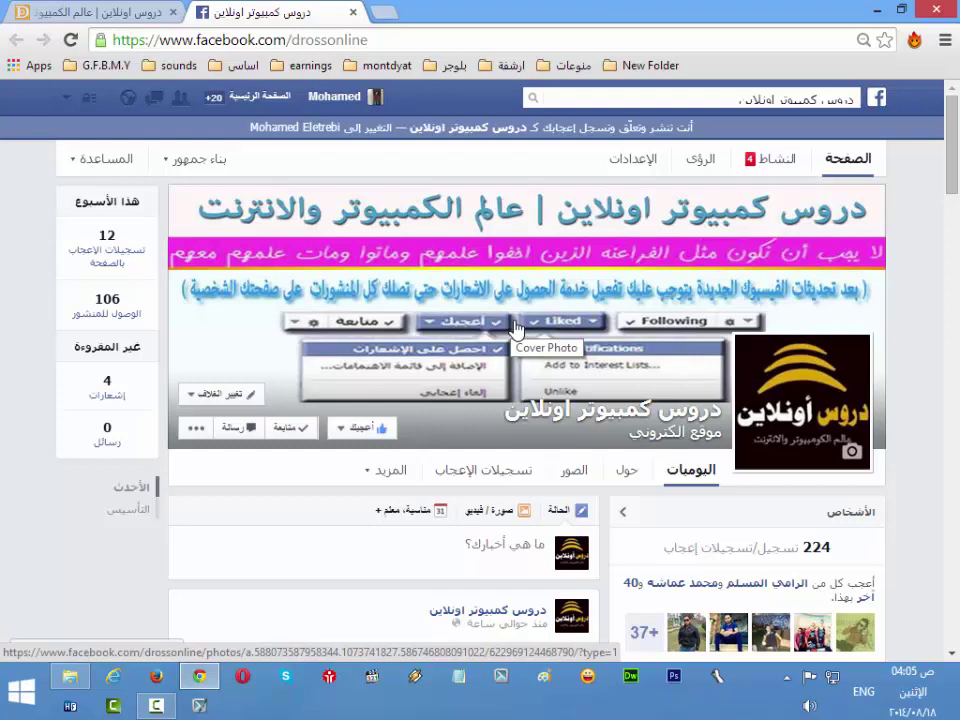
{"action": "mouse_move", "coordinate": [365, 438]}
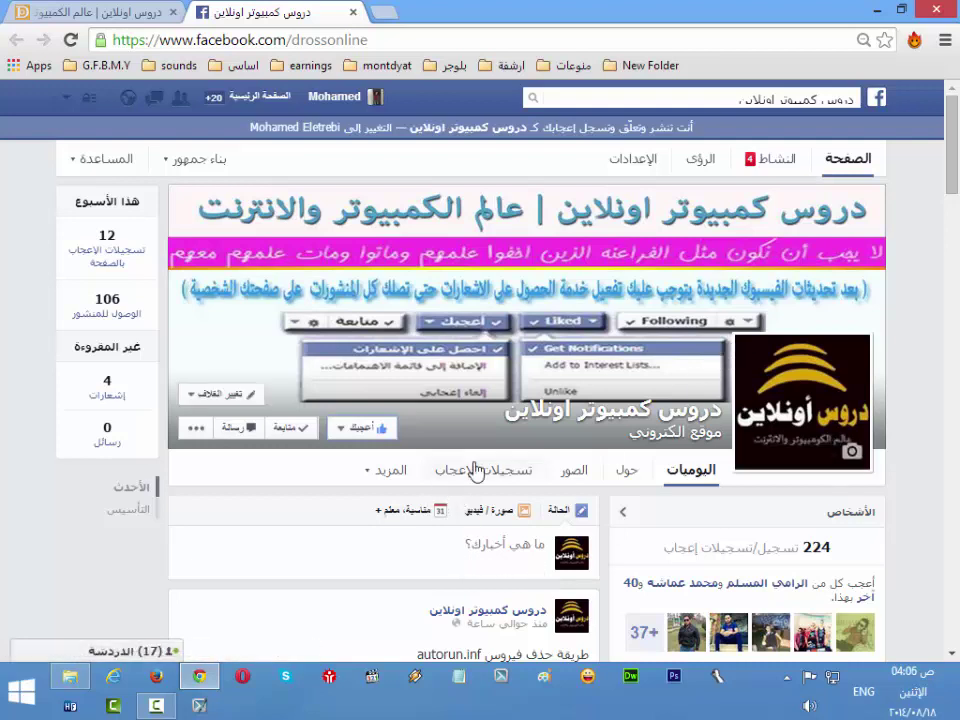
Bring up the folder holding the YUMI-1.9.9.6 program file and minimize the browser behind it.
{"action": "left_click", "coordinate": [70, 677]}
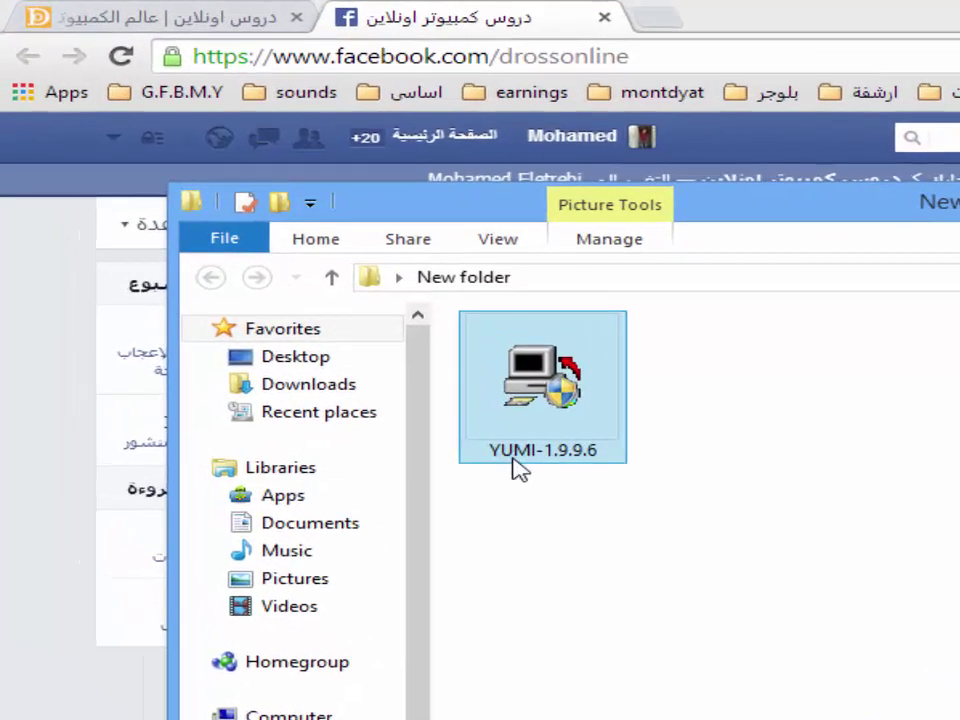
{"action": "left_click", "coordinate": [583, 427]}
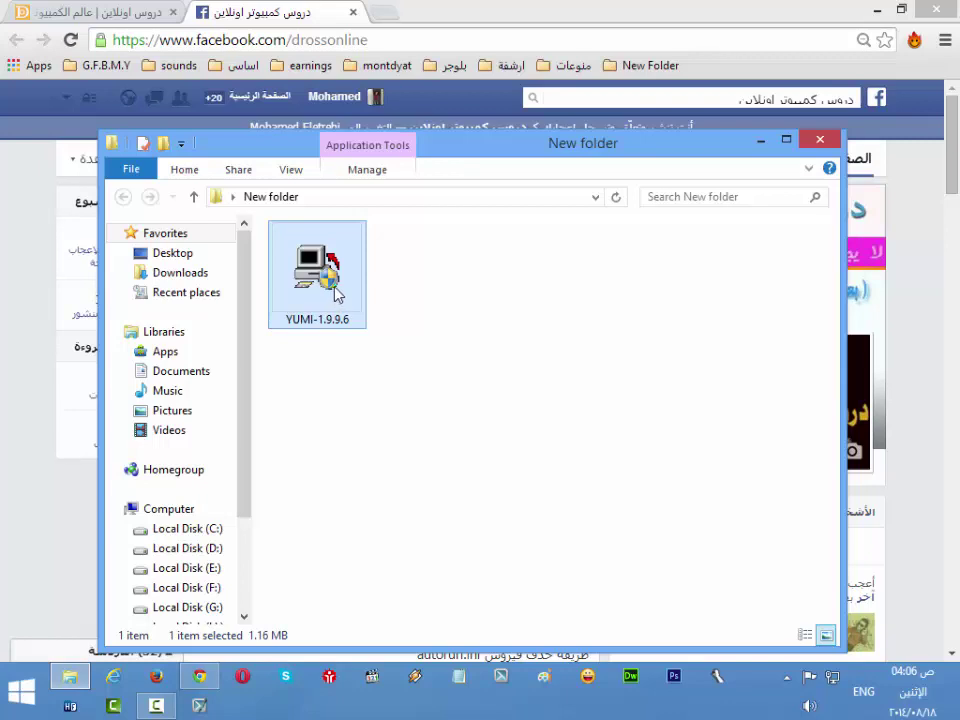
{"action": "left_click", "coordinate": [877, 9]}
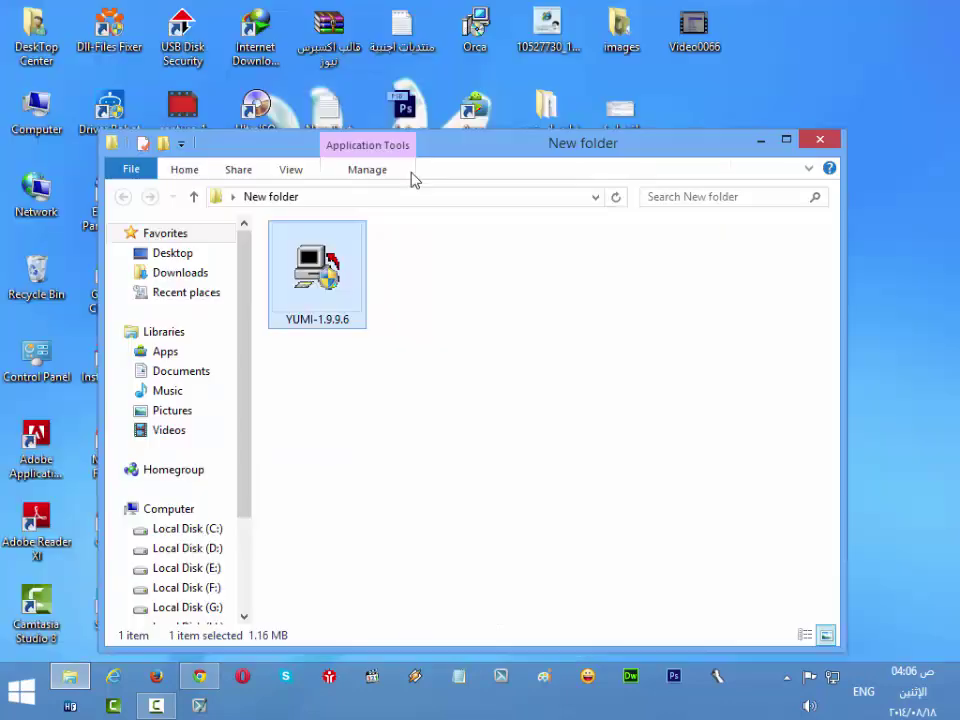
Quick-format Removable Disk (J:) with the NTFS file system from the Computer window and close the format dialog.
{"action": "double_click", "coordinate": [36, 110]}
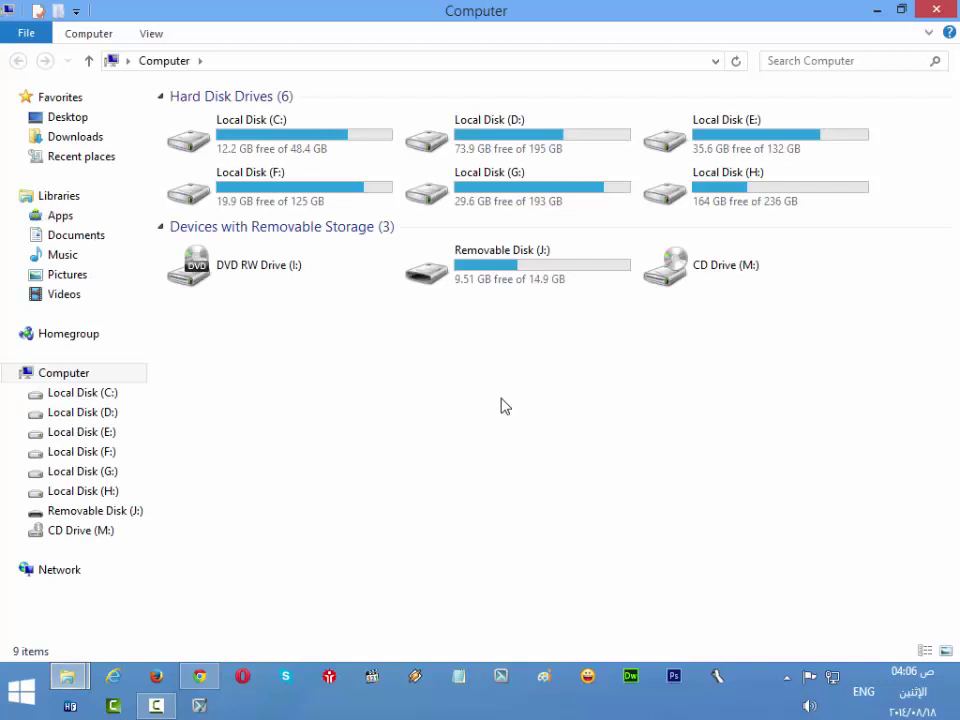
{"action": "left_click", "coordinate": [536, 281]}
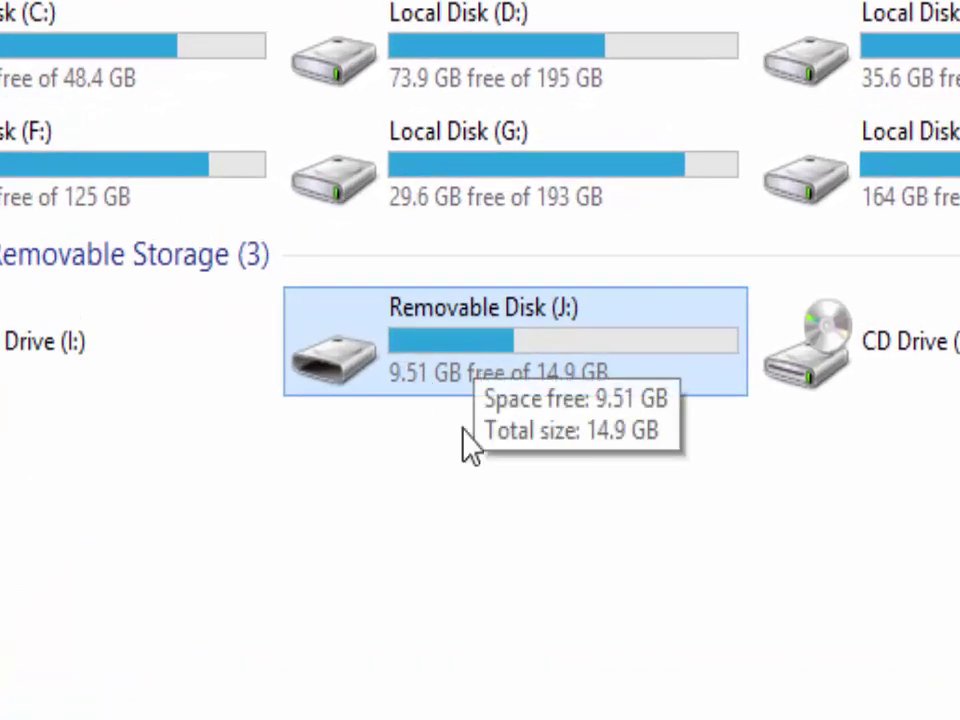
{"action": "right_click", "coordinate": [495, 358]}
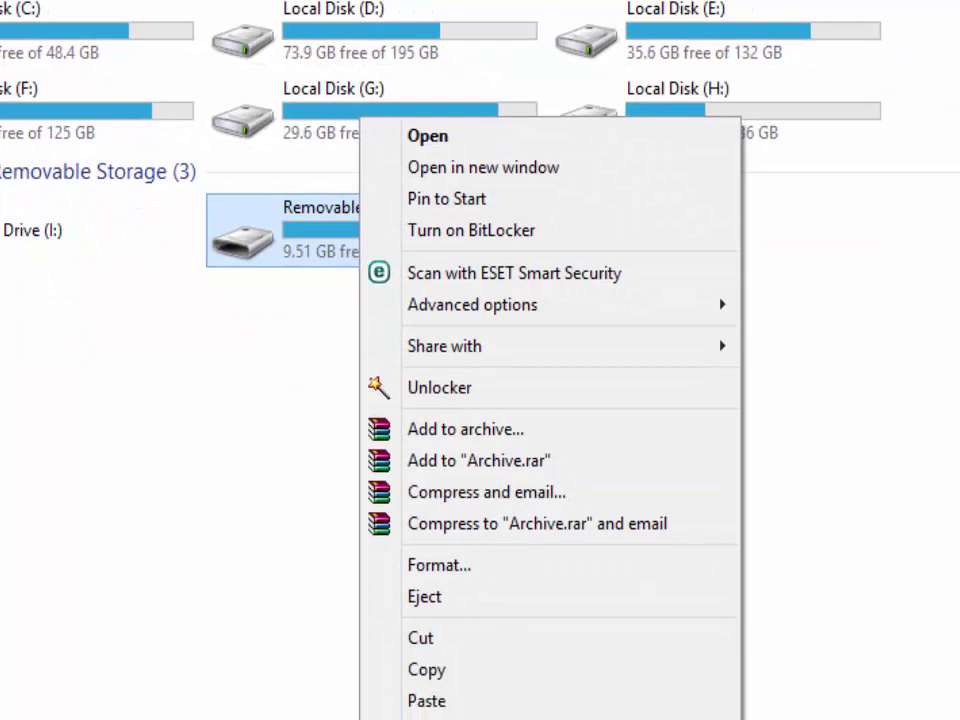
{"action": "left_click", "coordinate": [468, 569]}
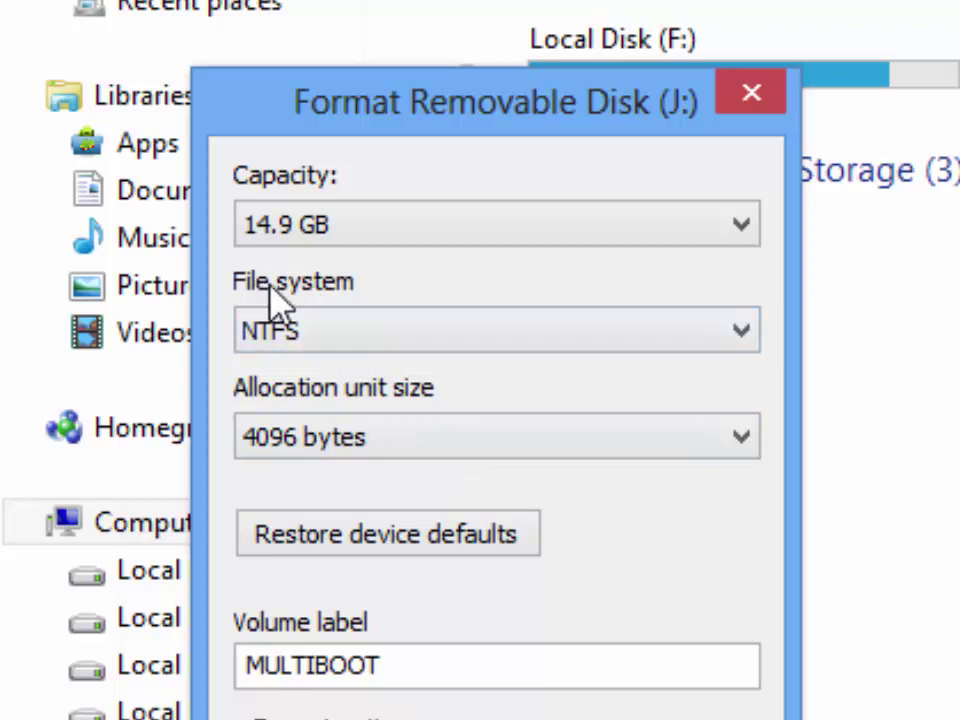
{"action": "left_click", "coordinate": [378, 333]}
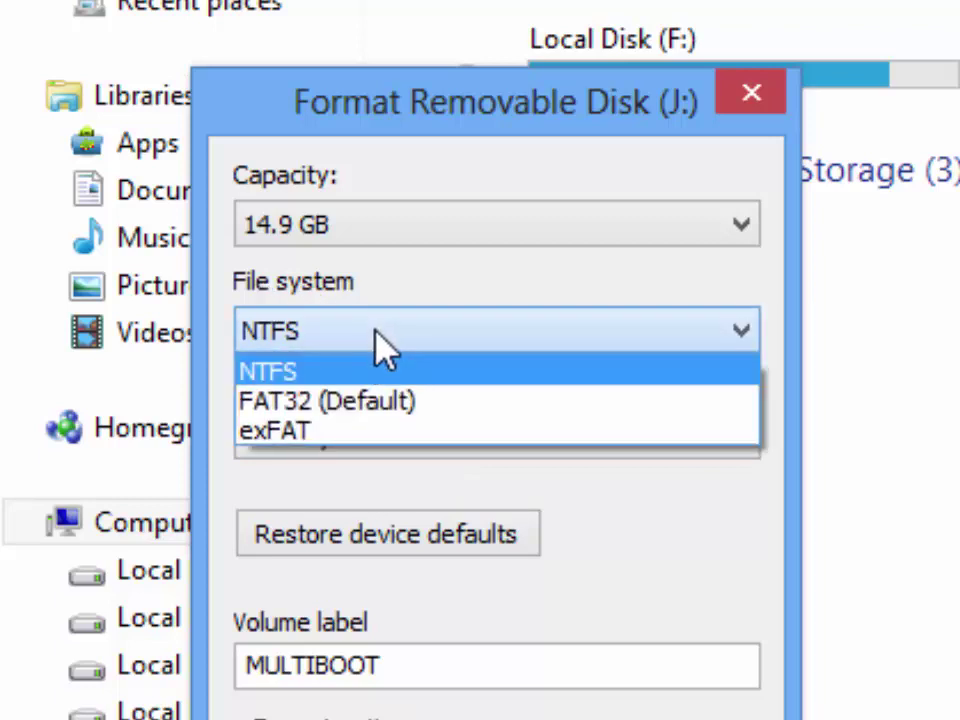
{"action": "left_click", "coordinate": [345, 364]}
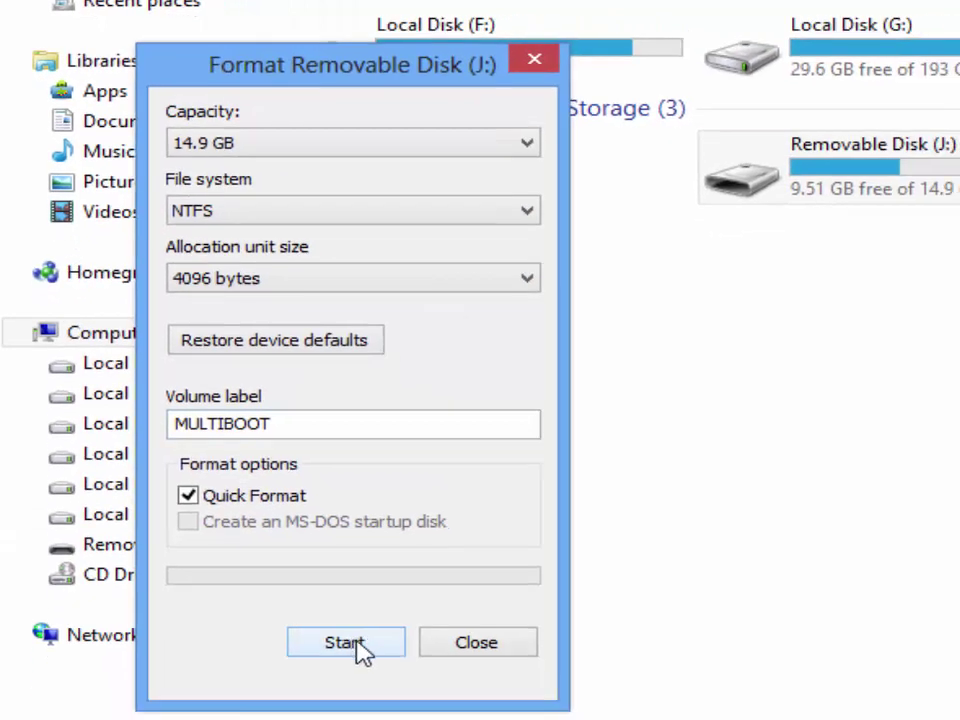
{"action": "left_click", "coordinate": [344, 642]}
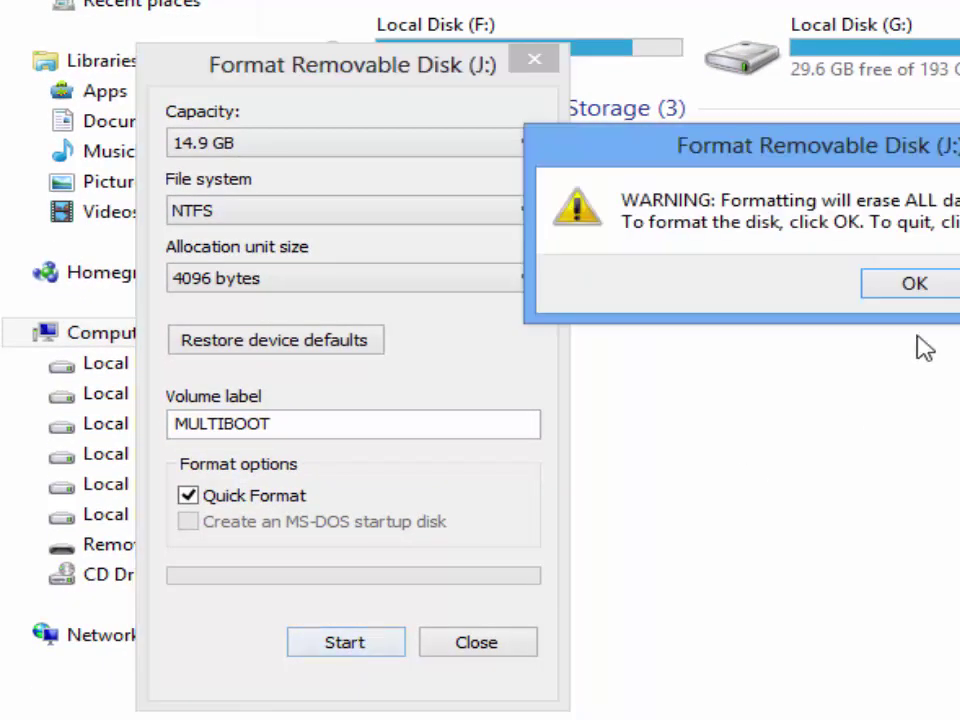
{"action": "left_click", "coordinate": [910, 285]}
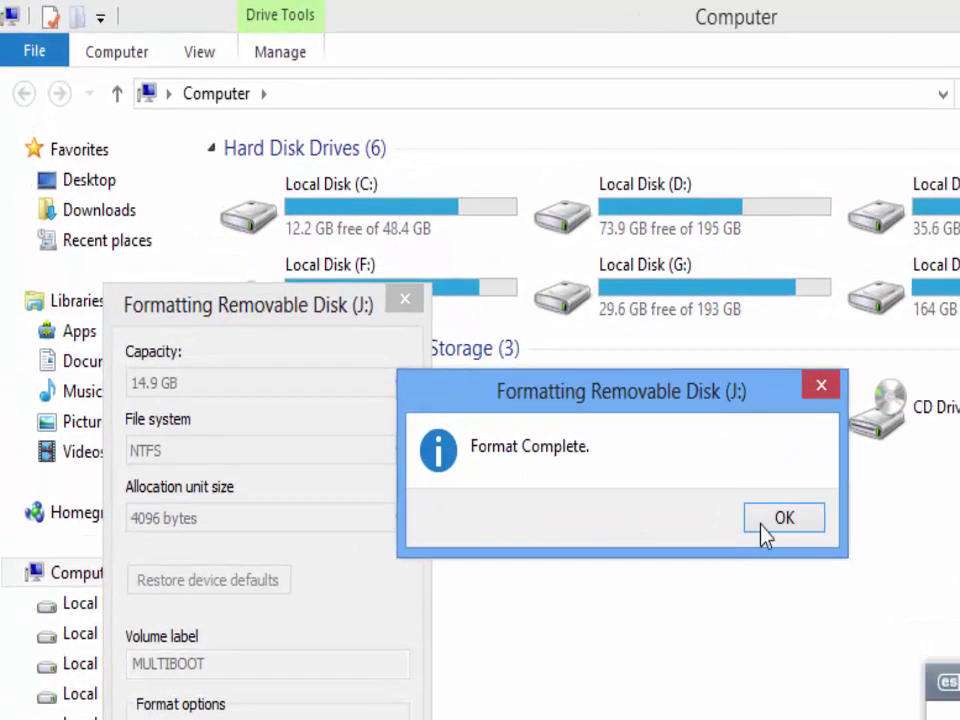
{"action": "left_click", "coordinate": [762, 527]}
{"action": "left_click", "coordinate": [281, 593]}
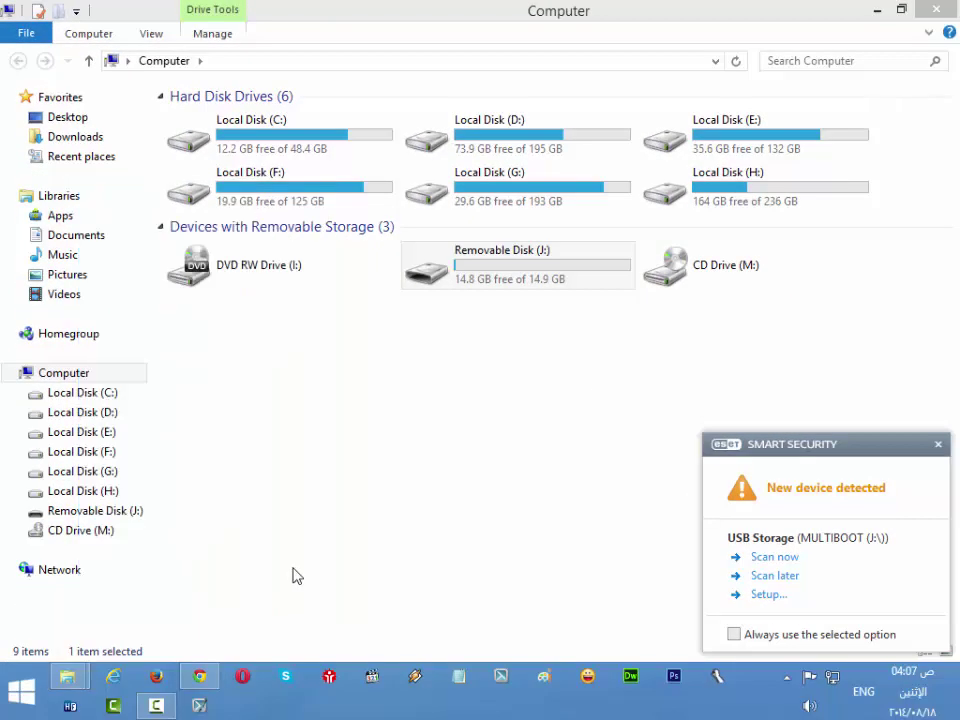
Dismiss the ESET new-device notification and temporarily disable ESET Smart Security protection for 1 hour.
{"action": "left_click", "coordinate": [938, 444]}
{"action": "left_click", "coordinate": [787, 677]}
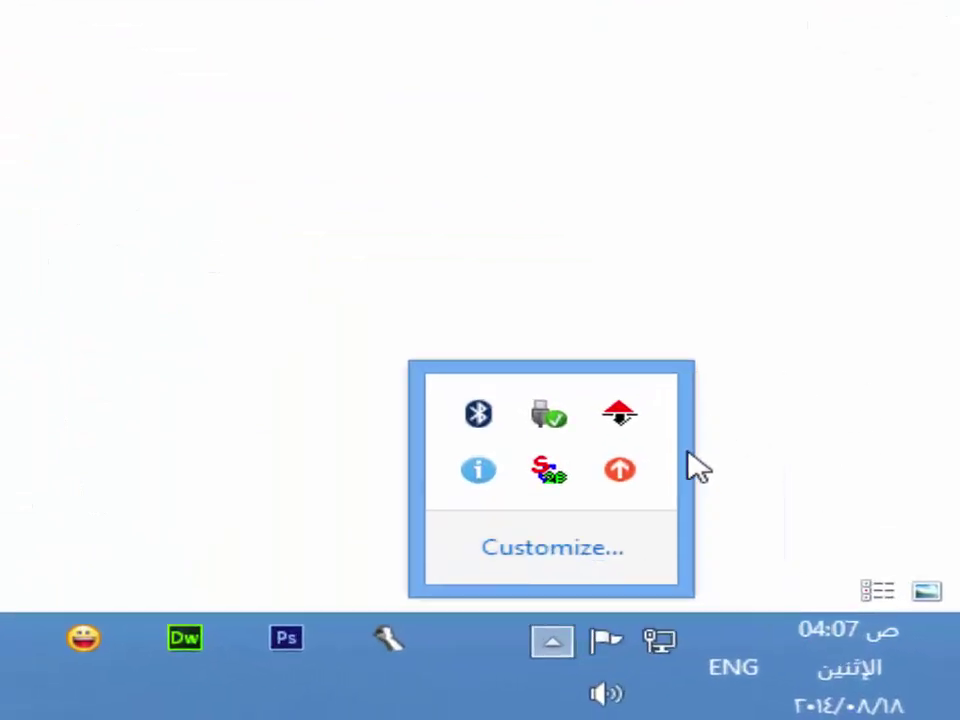
{"action": "right_click", "coordinate": [480, 480]}
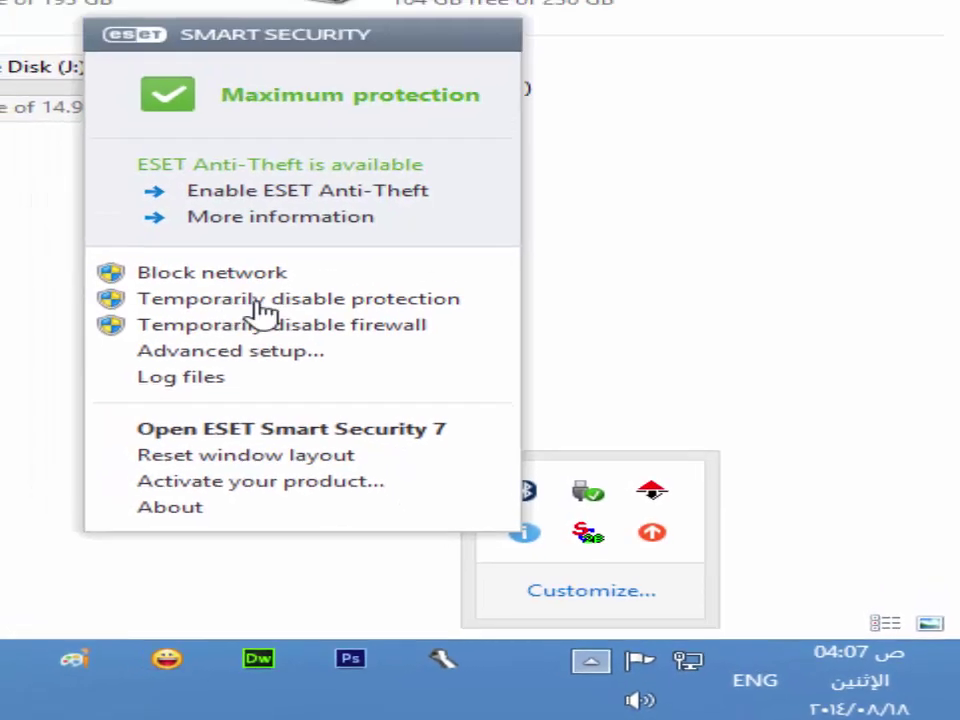
{"action": "left_click", "coordinate": [258, 300]}
{"action": "left_click", "coordinate": [109, 65]}
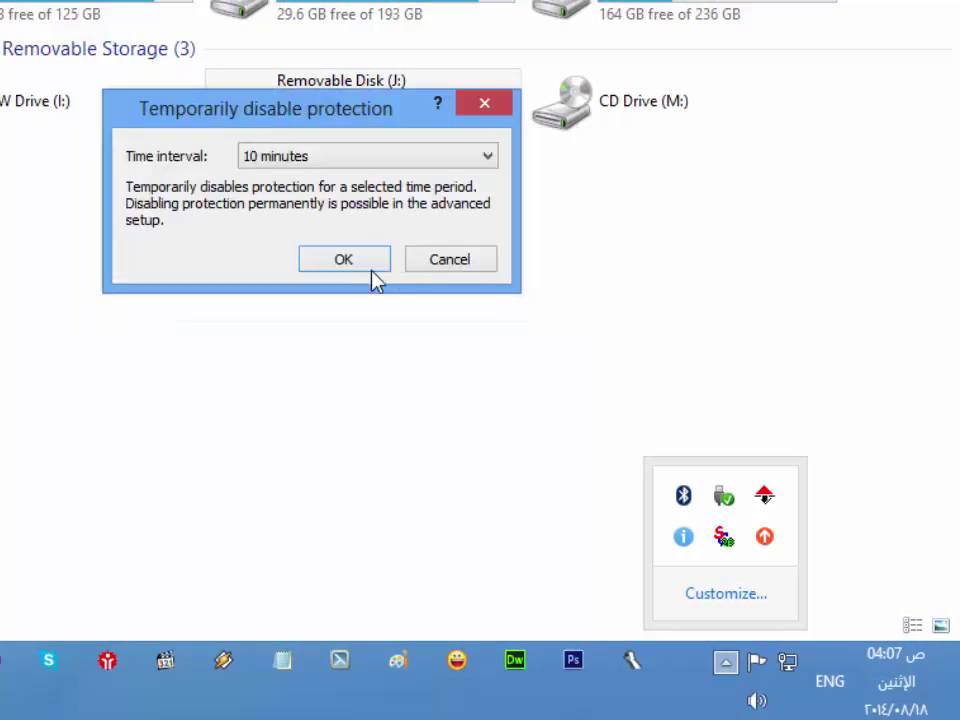
{"action": "left_click", "coordinate": [348, 157]}
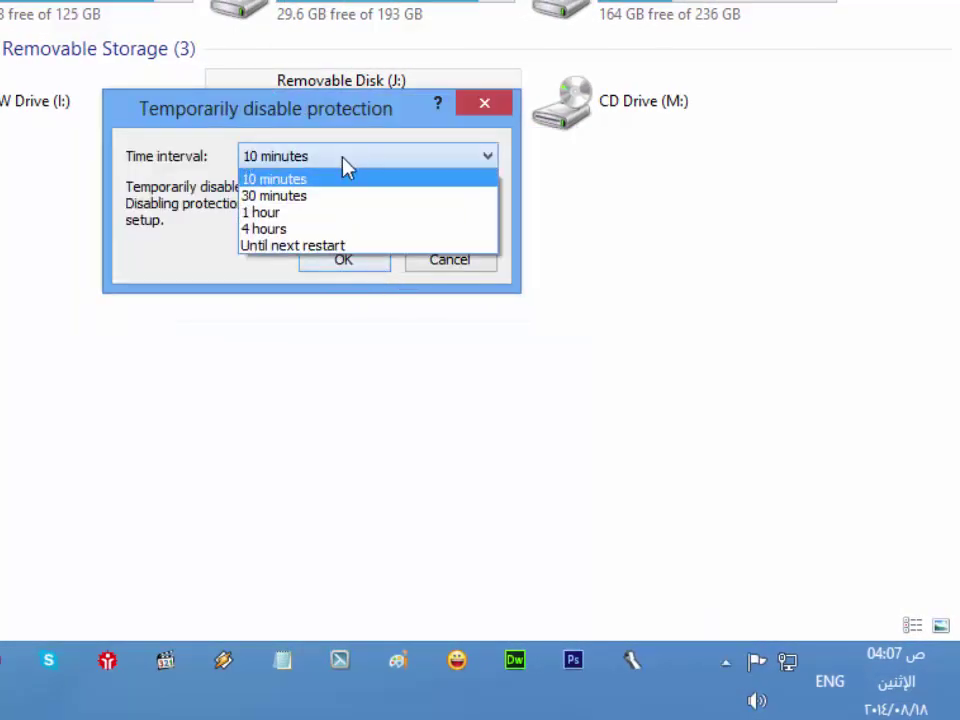
{"action": "left_click", "coordinate": [293, 214]}
{"action": "left_click", "coordinate": [349, 262]}
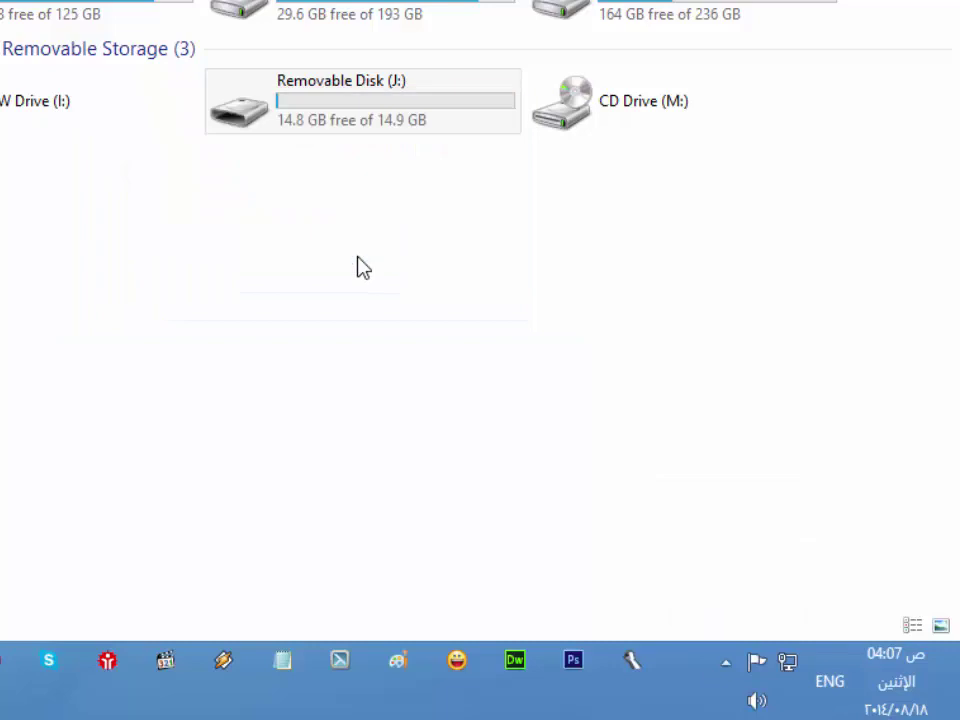
Quit the USB Disk Security resident shield and dismiss the ESET risk notification.
{"action": "left_click", "coordinate": [728, 666]}
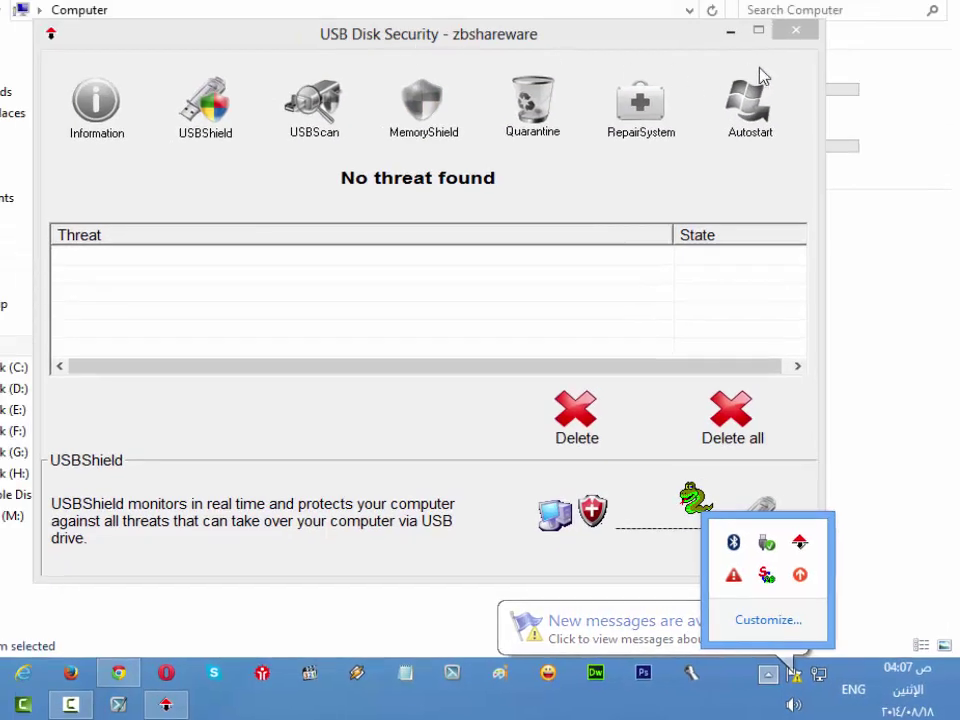
{"action": "left_click", "coordinate": [800, 32]}
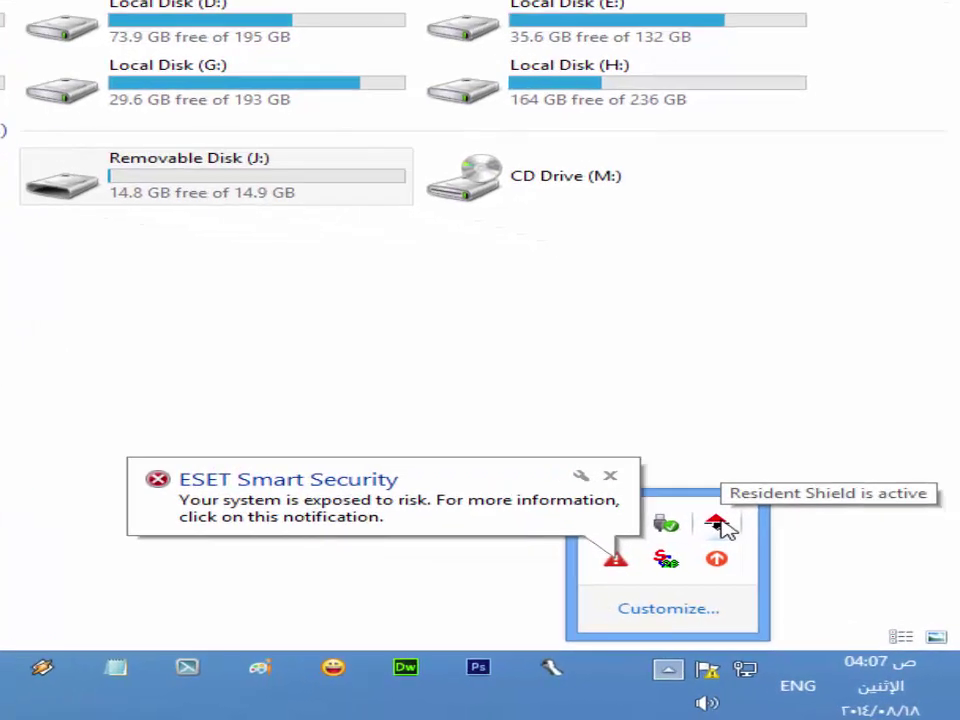
{"action": "right_click", "coordinate": [720, 525]}
{"action": "left_click", "coordinate": [745, 513]}
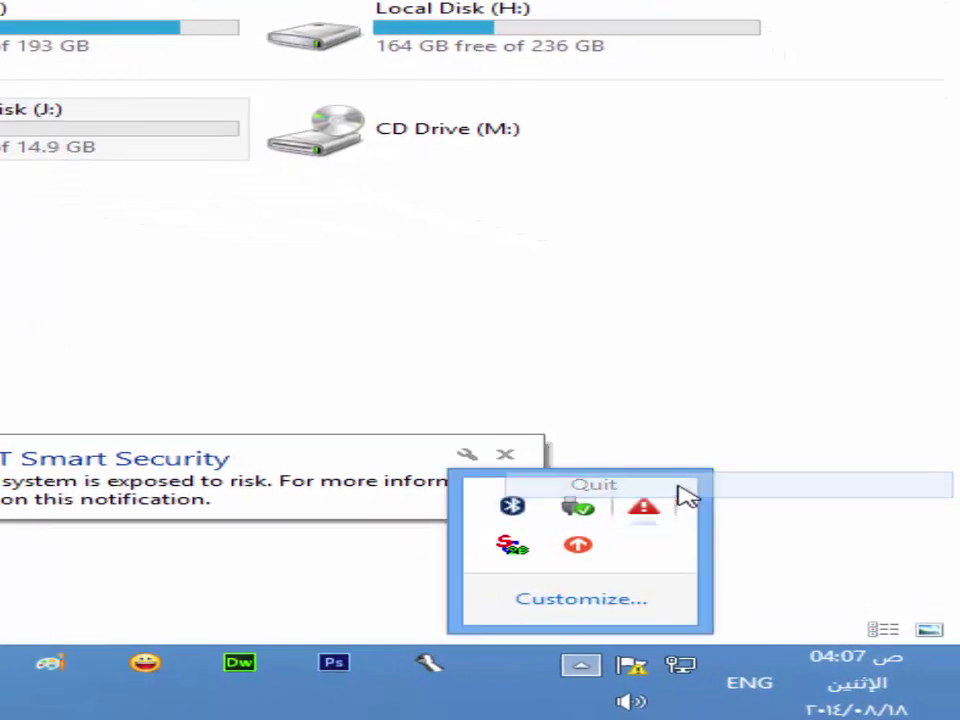
{"action": "left_click", "coordinate": [505, 454]}
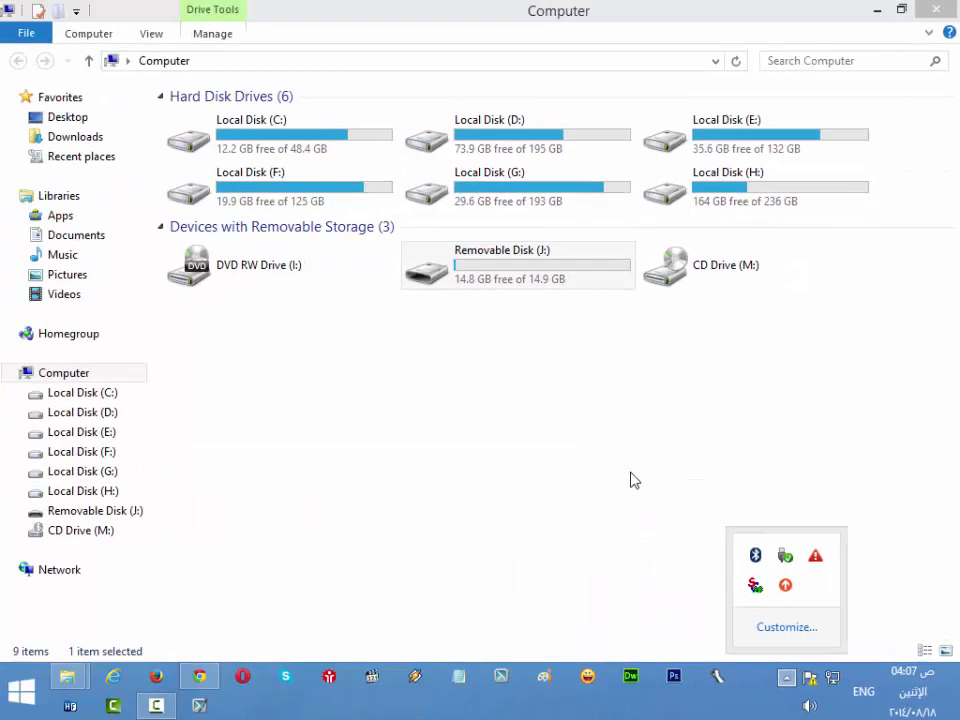
{"action": "left_click", "coordinate": [482, 510]}
Launch YUMI-1.9.9.6 from its folder and accept the license agreement.
{"action": "mouse_move", "coordinate": [69, 678]}
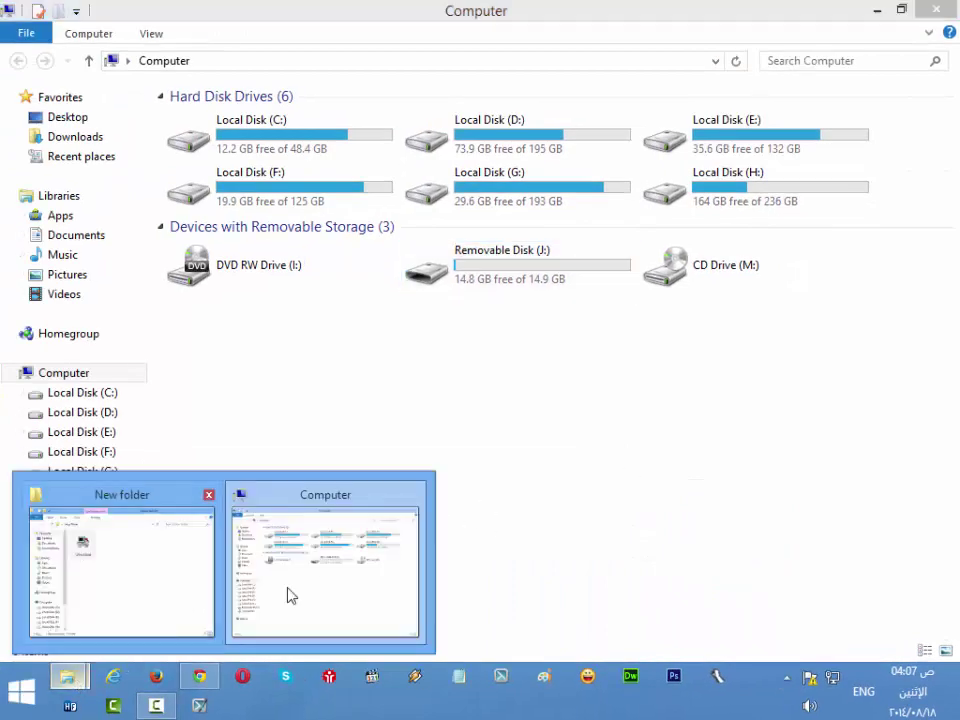
{"action": "left_click", "coordinate": [170, 557]}
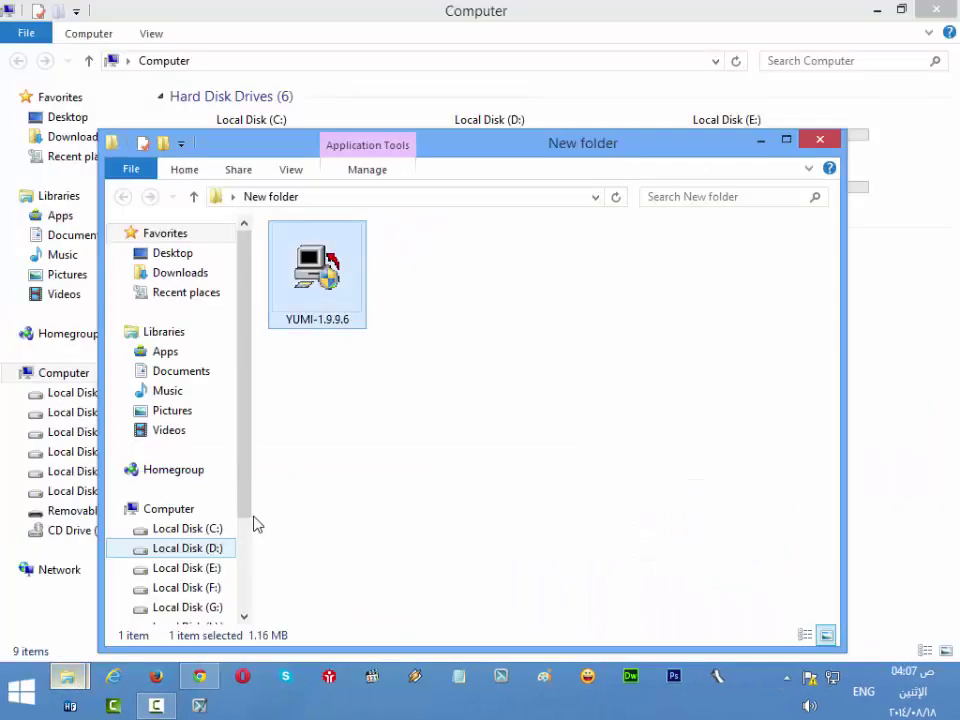
{"action": "double_click", "coordinate": [318, 272]}
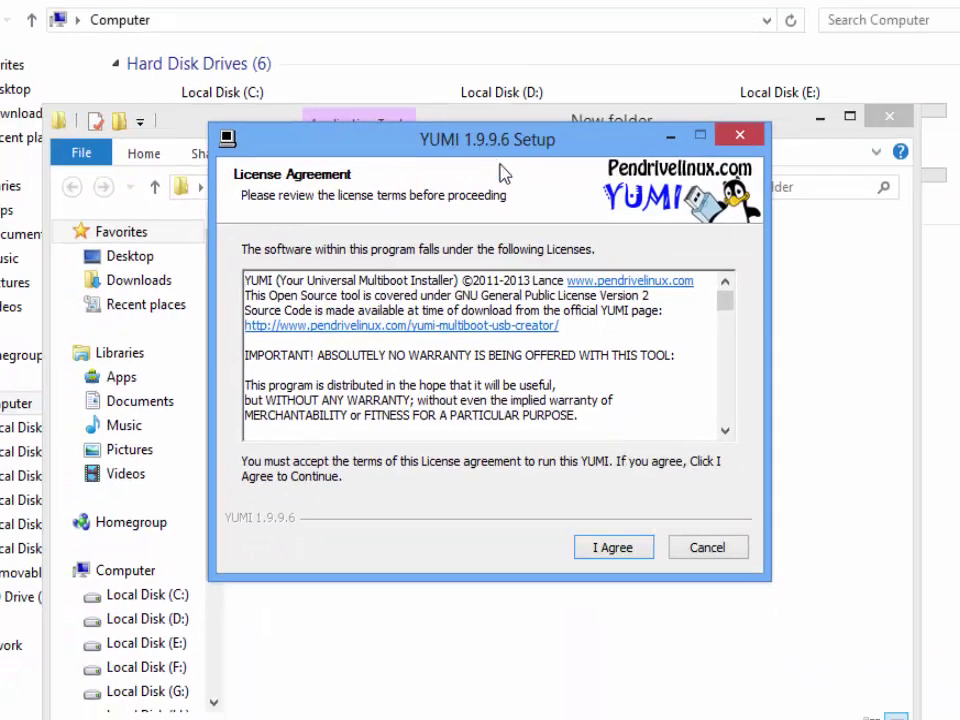
{"action": "left_click_drag", "start_coordinate": [494, 127], "coordinate": [572, 212]}
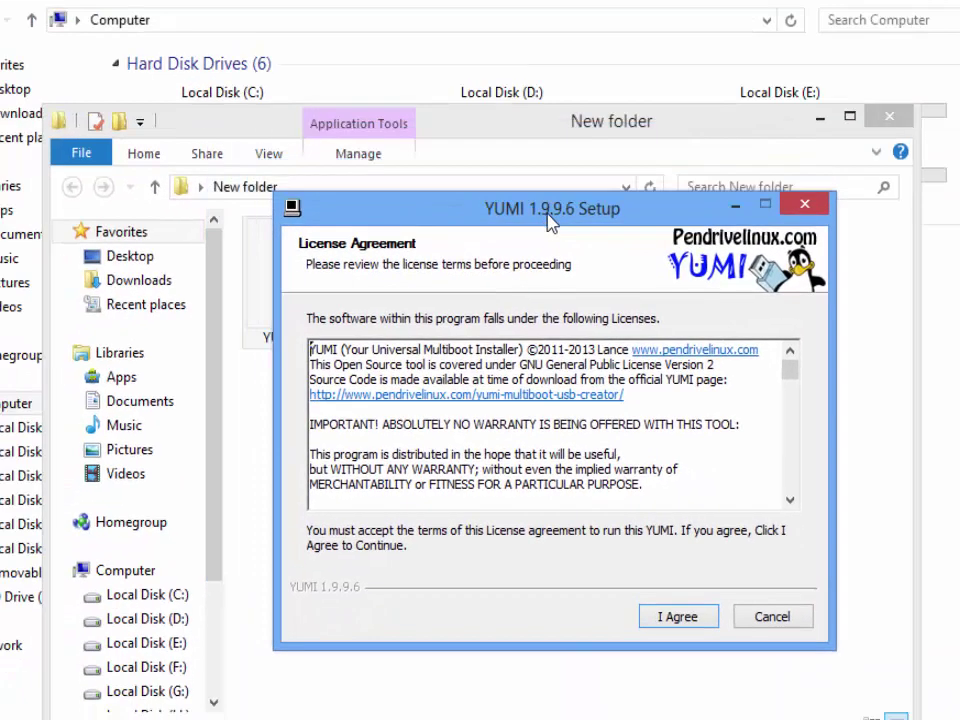
{"action": "left_click", "coordinate": [674, 620]}
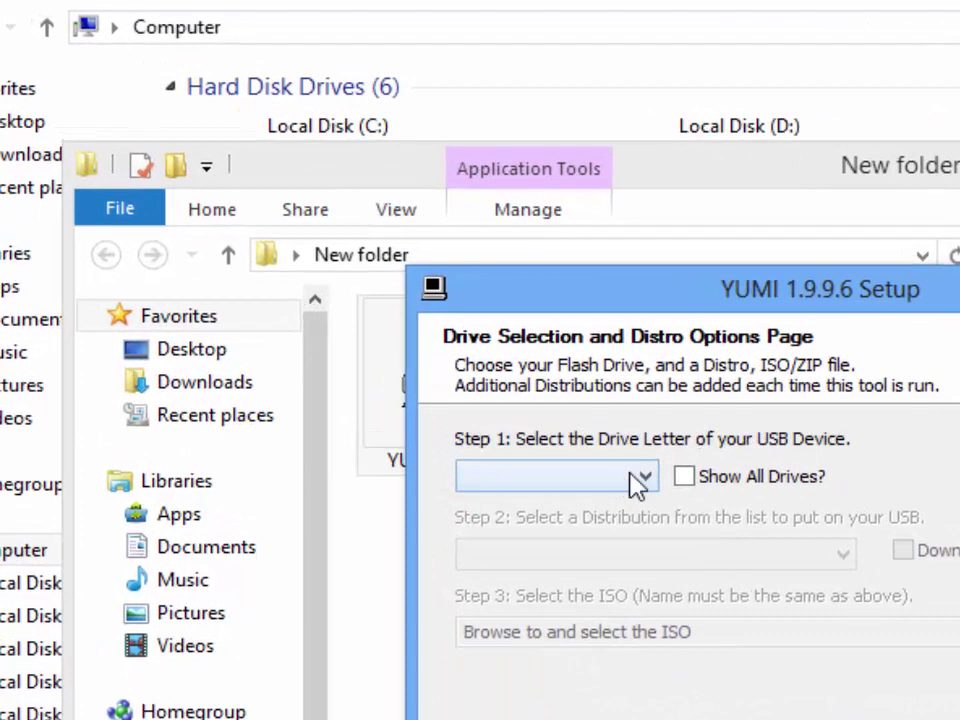
Check the removable disk's letter in the Computer window and select J:\MULTIBOOT 14GB as the USB device in YUMI.
{"action": "left_click", "coordinate": [630, 476]}
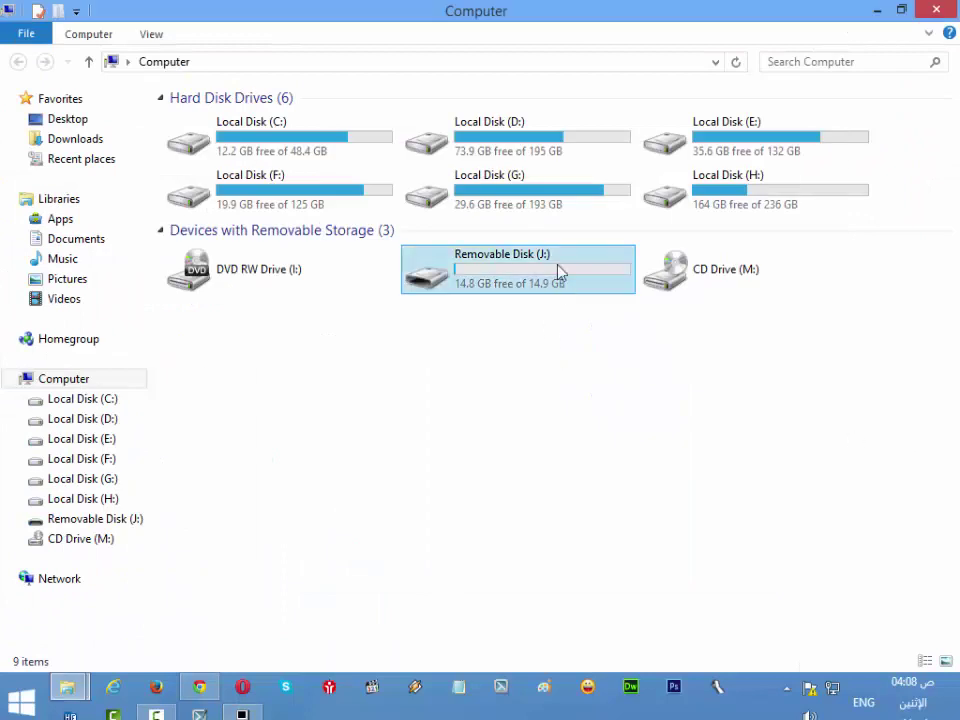
{"action": "left_click", "coordinate": [561, 268]}
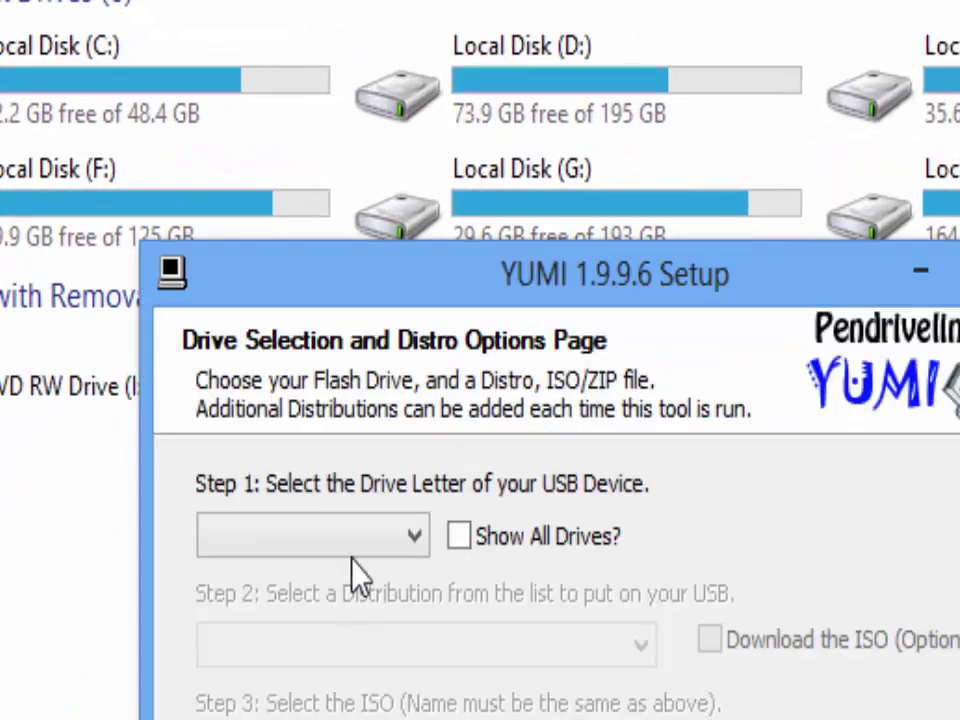
{"action": "left_click", "coordinate": [365, 540]}
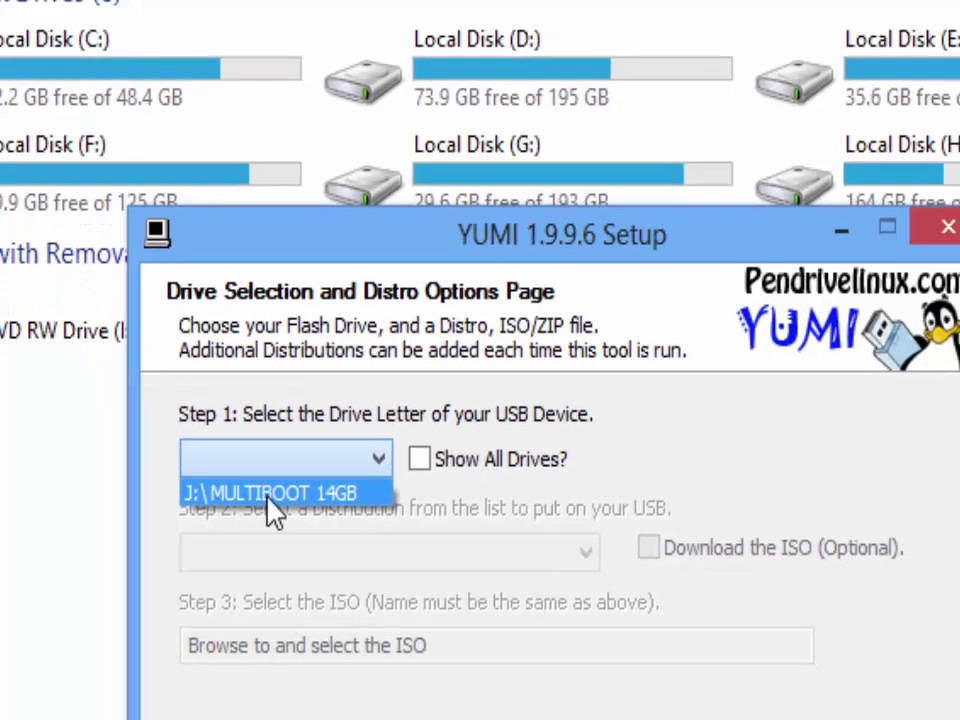
{"action": "left_click", "coordinate": [267, 496]}
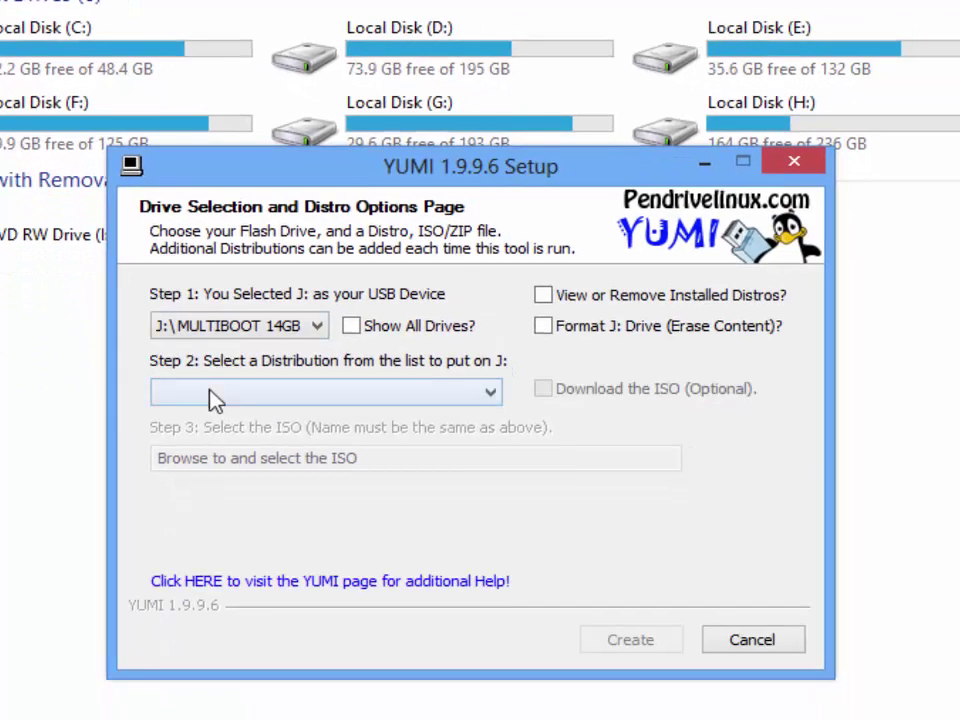
Choose Windows Vista/7/8 Installer as the distribution to put on drive J:.
{"action": "left_click", "coordinate": [300, 401]}
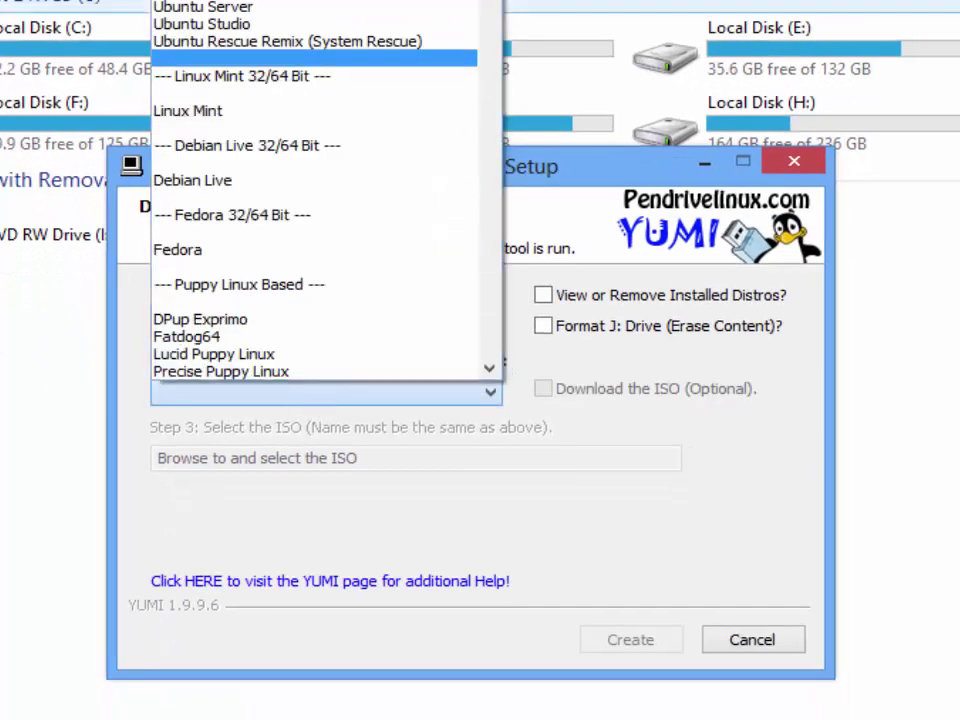
{"action": "left_click_drag", "start_coordinate": [477, 150], "coordinate": [497, 336]}
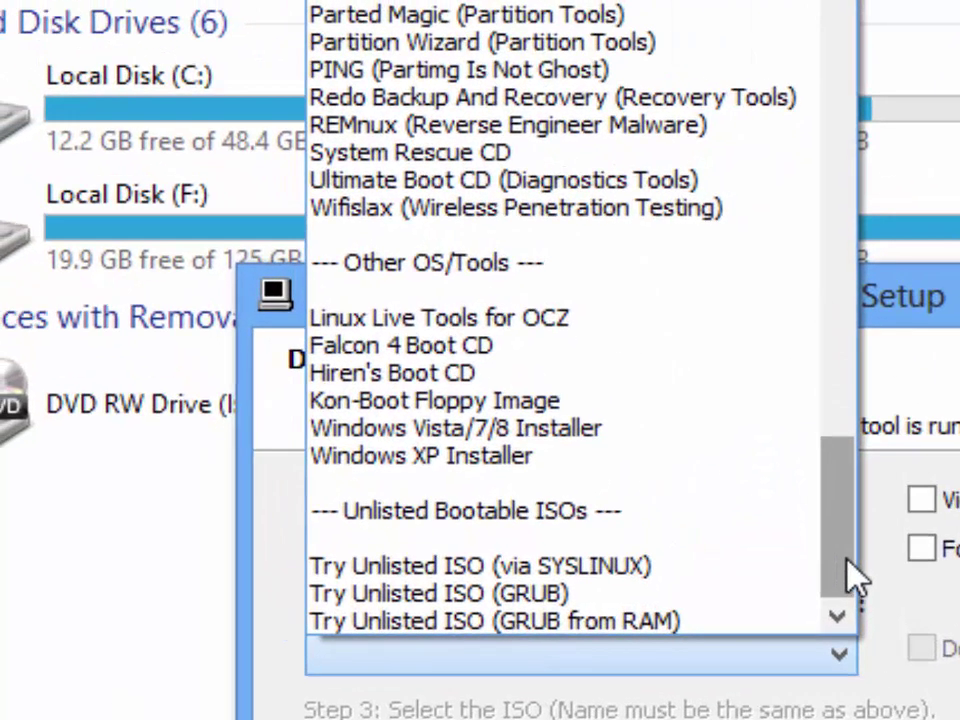
{"action": "left_click", "coordinate": [480, 436]}
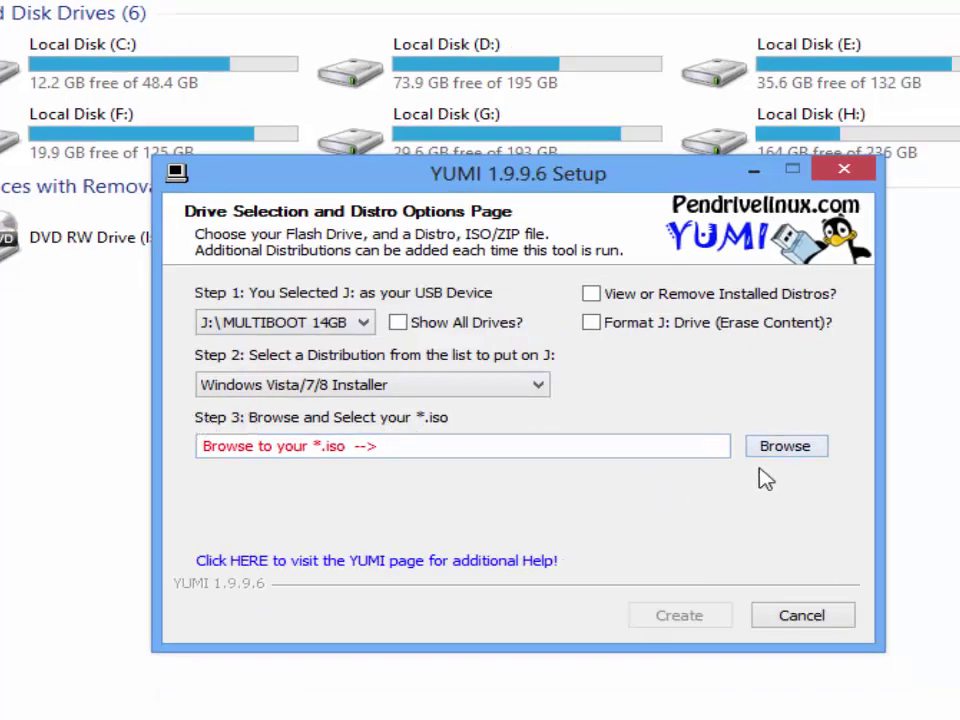
Load the Windows_7_Service_Pack_1_x86_DVD ISO from D:\windows\win 7\Win_Service_Pack_1 as the installer image.
{"action": "left_click", "coordinate": [796, 448]}
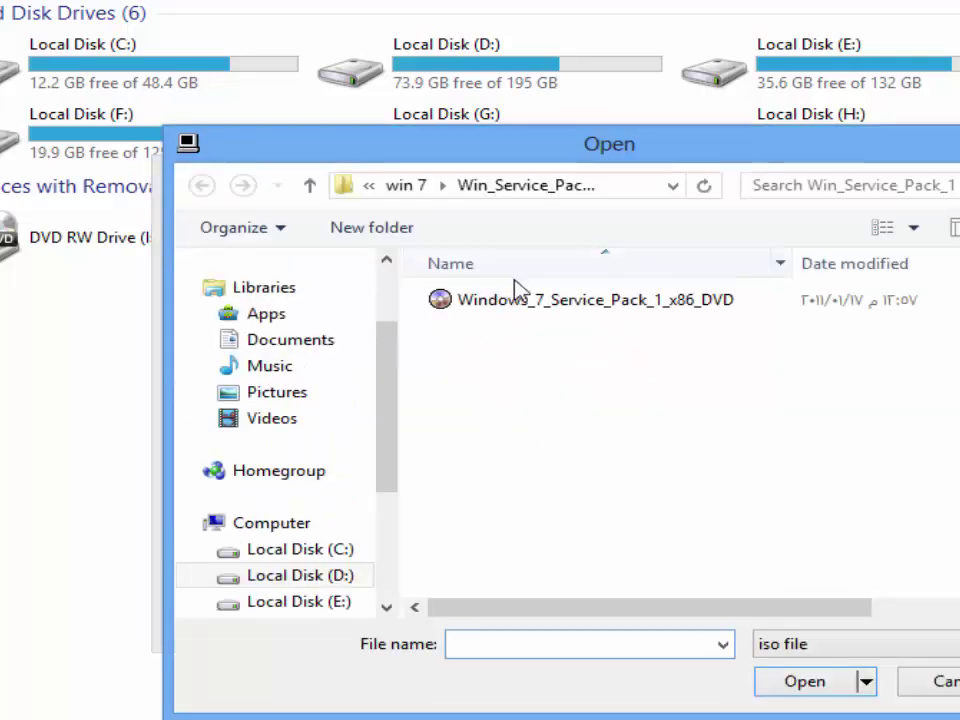
{"action": "left_click", "coordinate": [405, 189]}
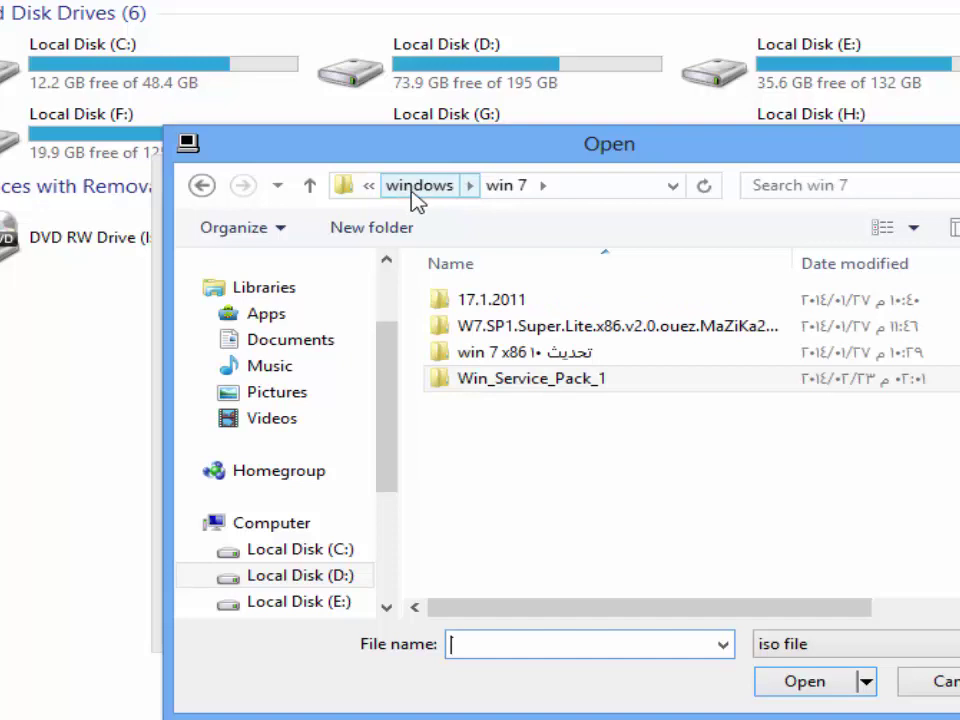
{"action": "left_click", "coordinate": [417, 196]}
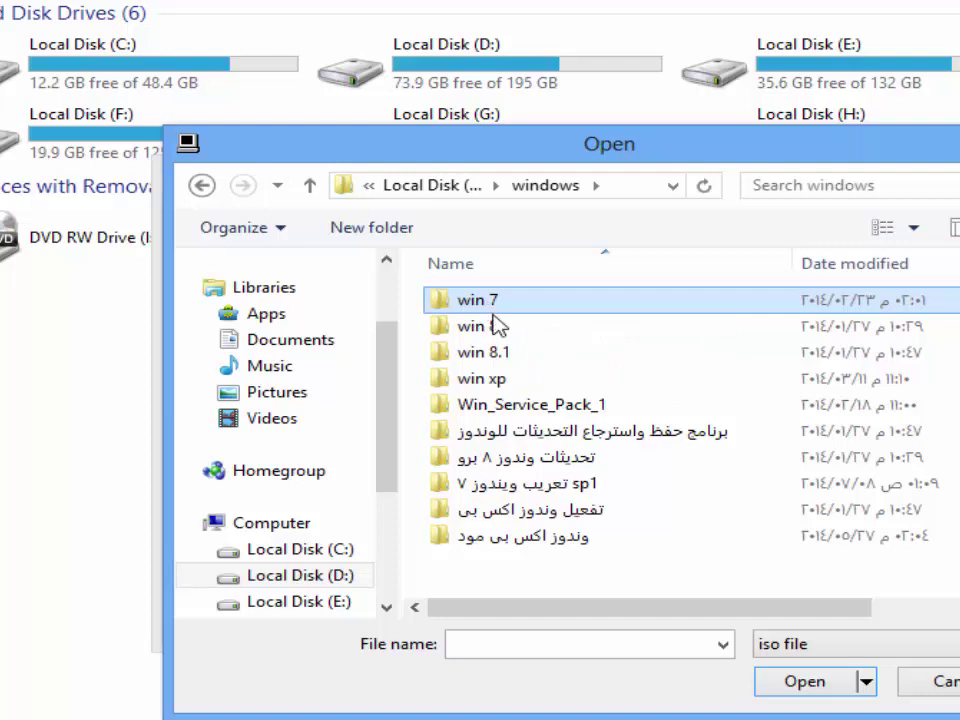
{"action": "left_click", "coordinate": [490, 381]}
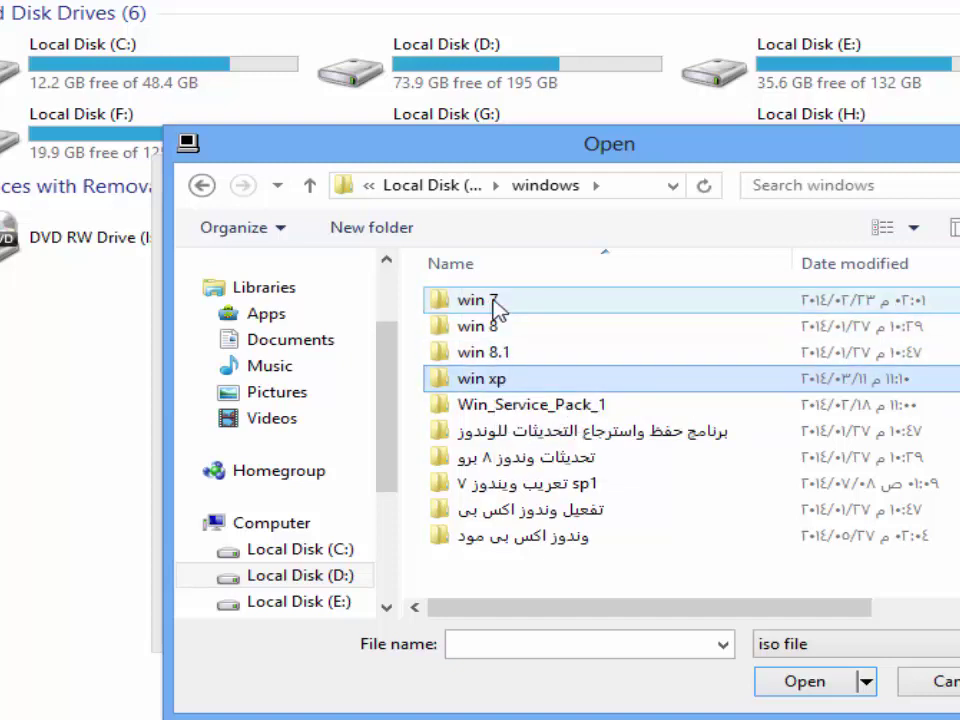
{"action": "double_click", "coordinate": [493, 300]}
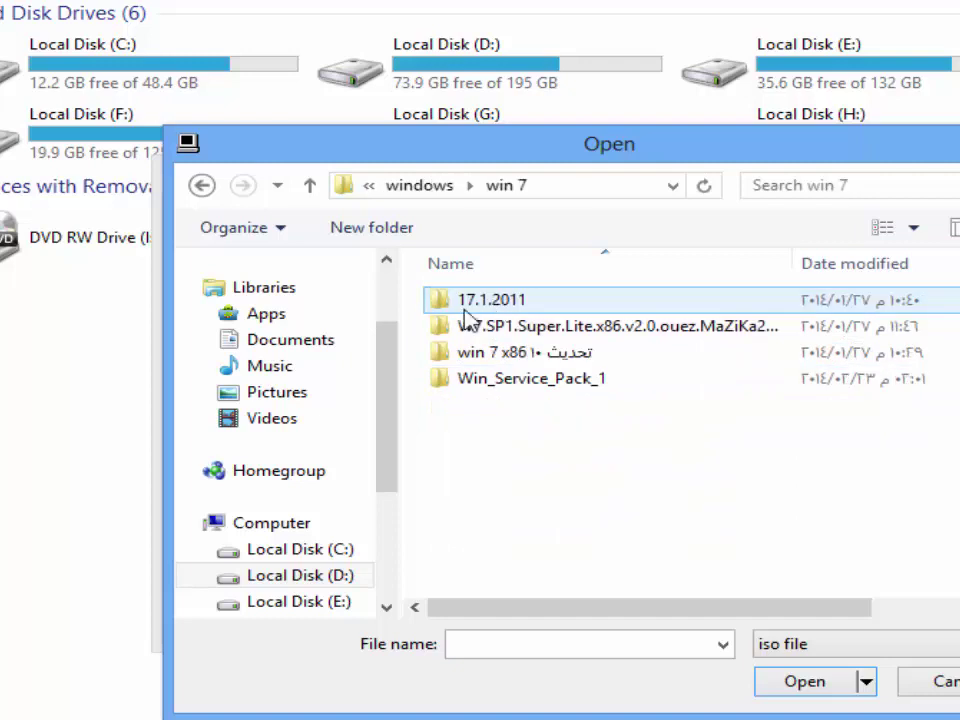
{"action": "double_click", "coordinate": [508, 380]}
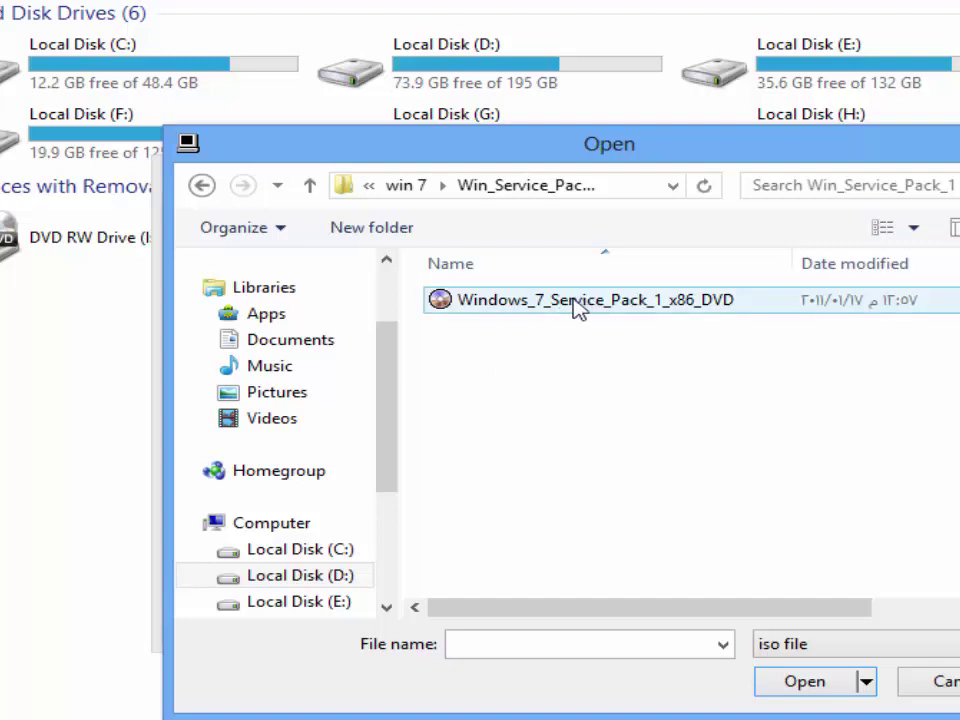
{"action": "left_click", "coordinate": [616, 305]}
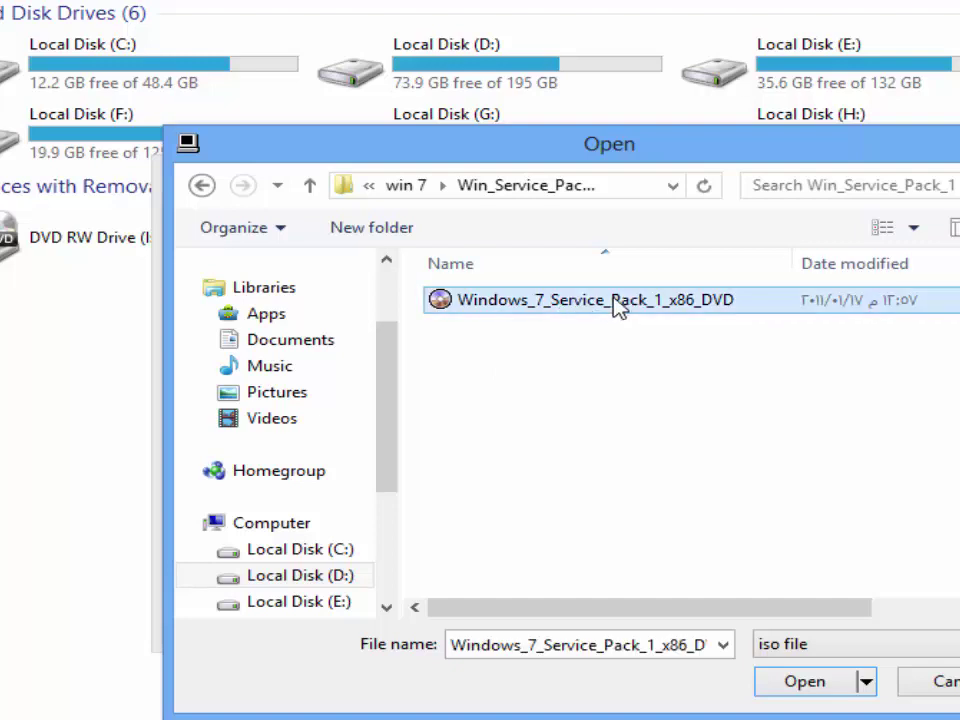
{"action": "left_click", "coordinate": [806, 684]}
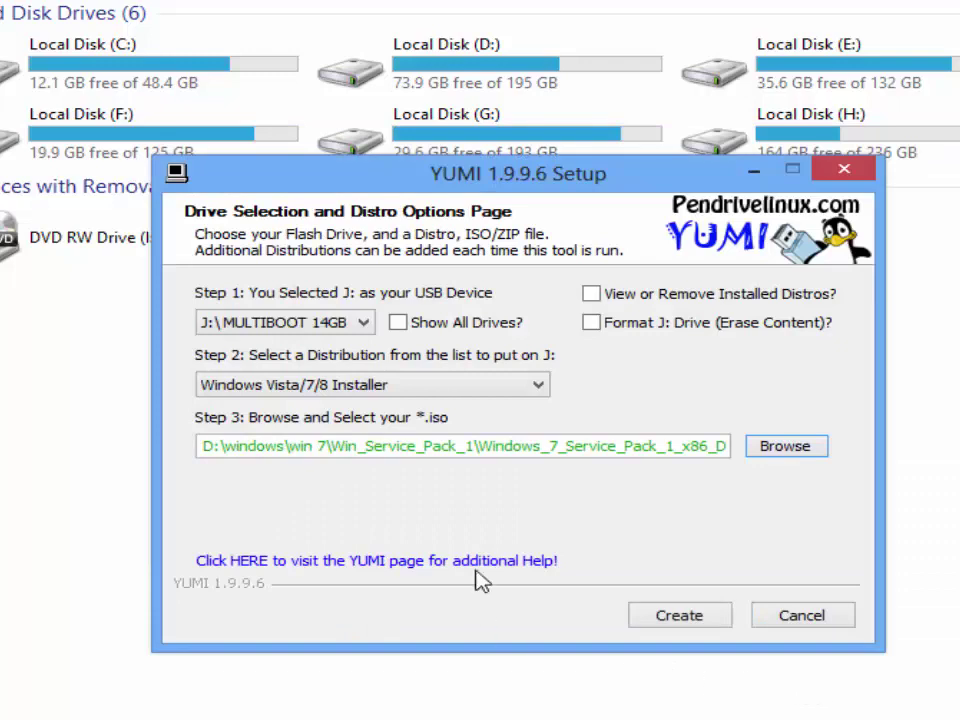
Create the Windows Vista/7/8 installer on drive J: and confirm overwriting its existing MBR and label.
{"action": "left_click", "coordinate": [680, 616]}
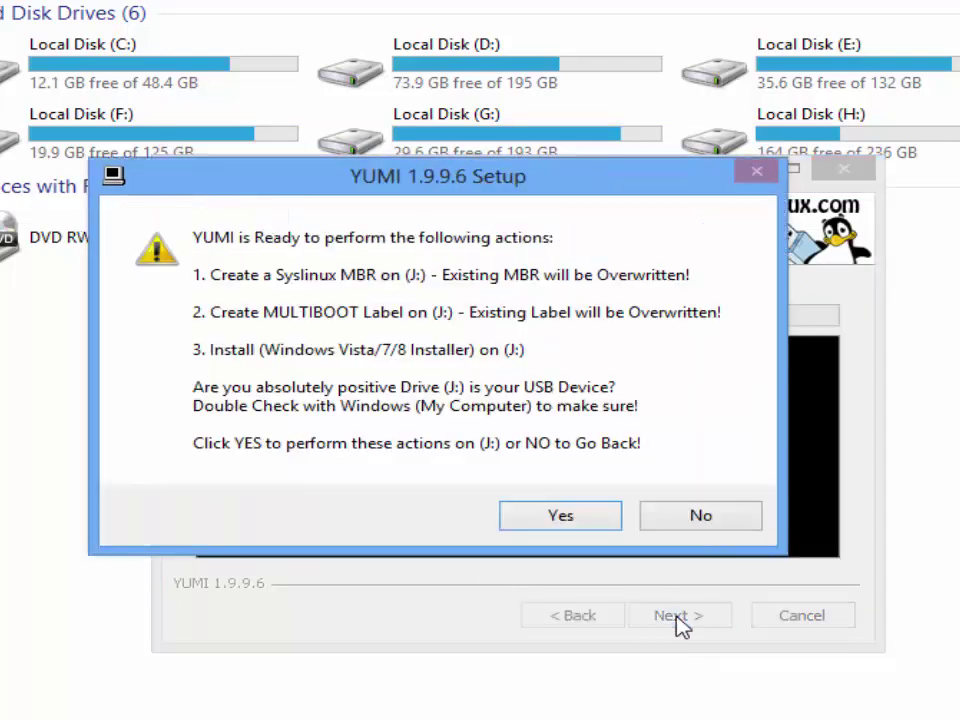
{"action": "left_click", "coordinate": [558, 519]}
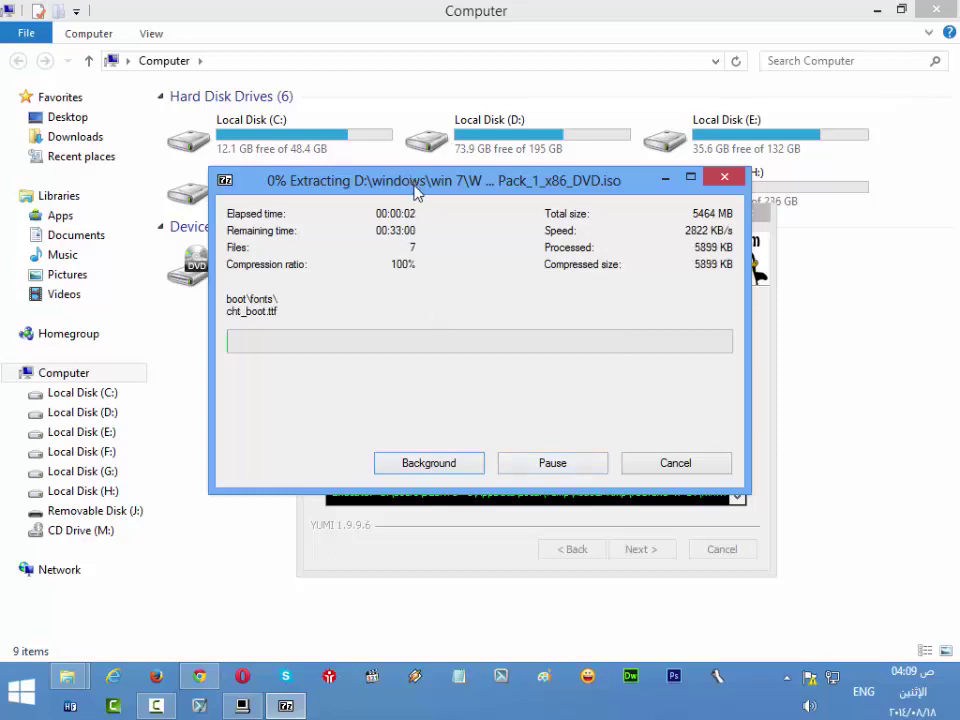
{"action": "left_click_drag", "start_coordinate": [416, 190], "coordinate": [451, 250]}
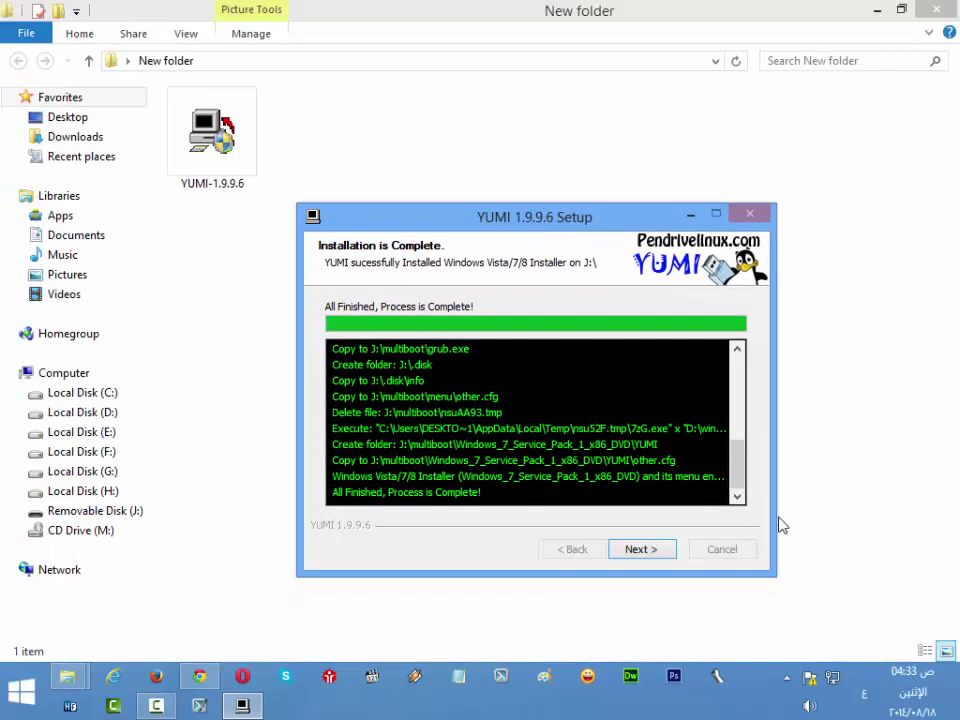
Continue past the completed installation, decline adding more ISOs or distros on J:, and finish YUMI setup.
{"action": "left_click", "coordinate": [648, 551]}
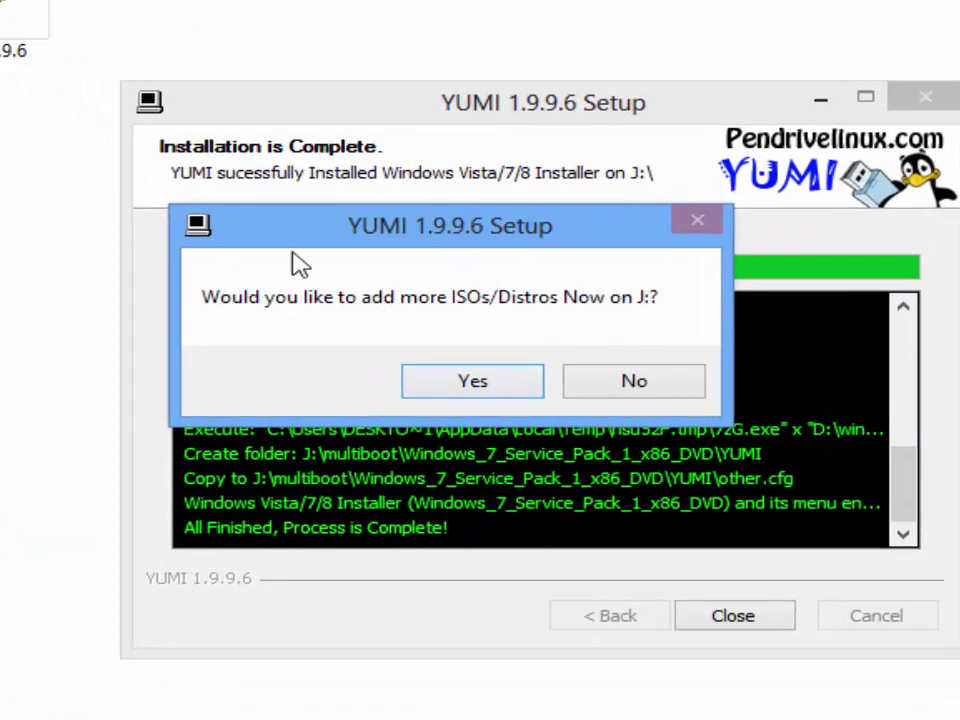
{"action": "left_click_drag", "start_coordinate": [380, 230], "coordinate": [401, 244]}
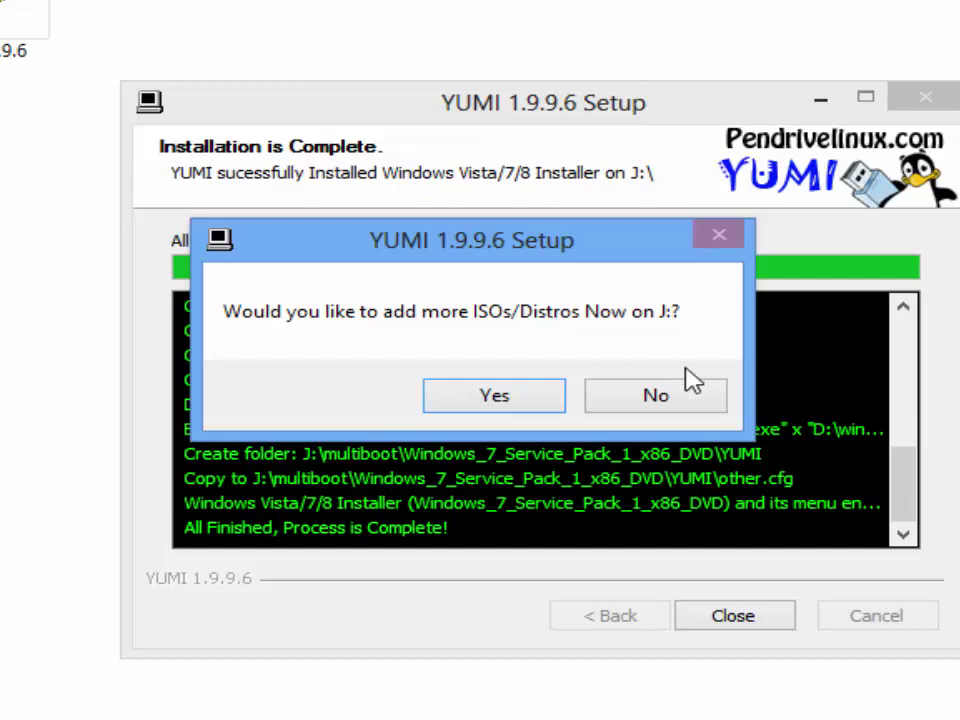
{"action": "left_click", "coordinate": [656, 396]}
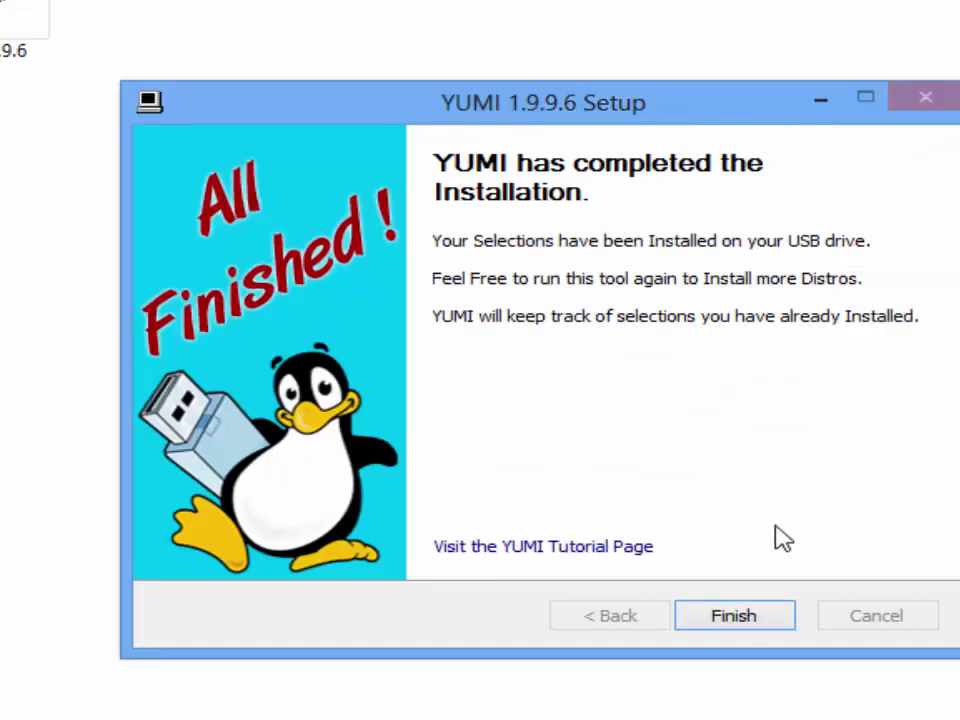
{"action": "left_click", "coordinate": [755, 620]}
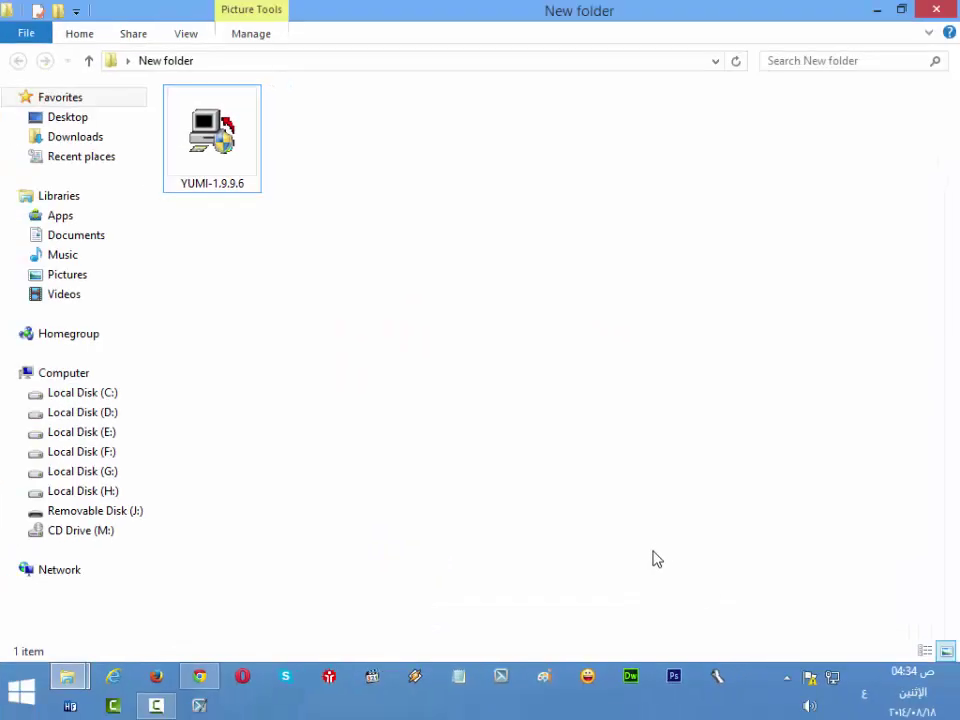
Open Removable Disk (J:), examine the files and folders written to it, and close the window.
{"action": "left_click", "coordinate": [128, 375]}
{"action": "double_click", "coordinate": [519, 282]}
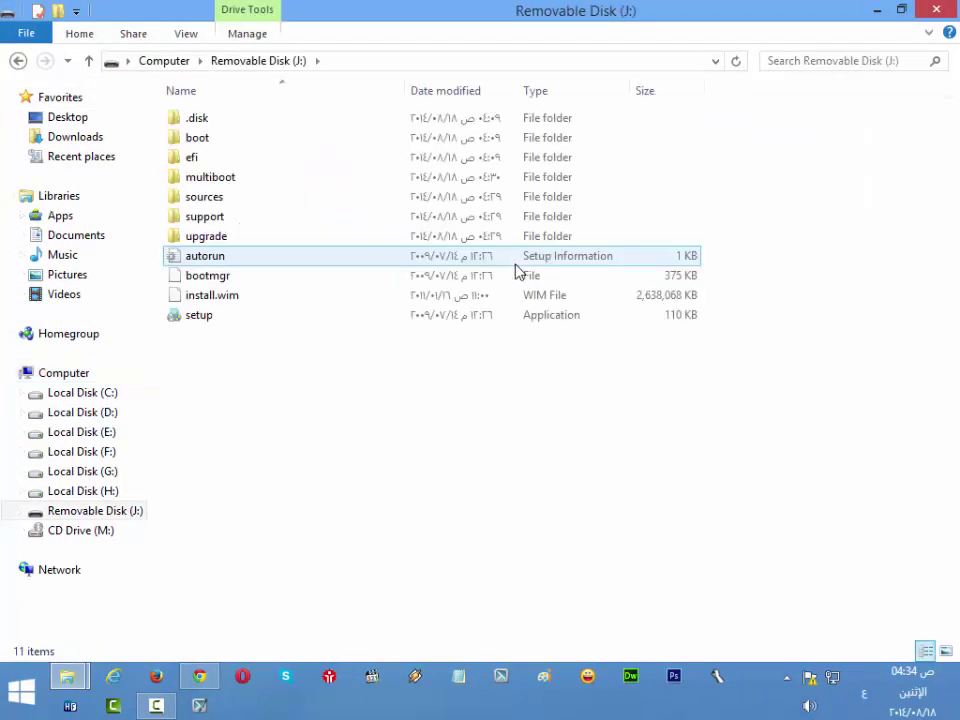
{"action": "left_click_drag", "start_coordinate": [201, 380], "coordinate": [229, 117]}
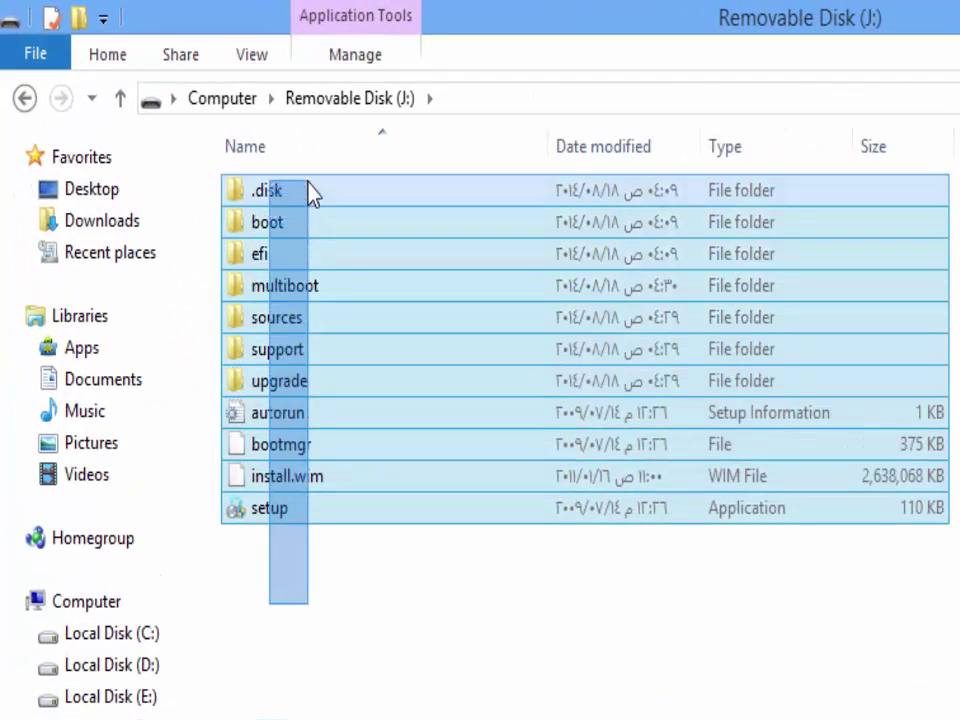
{"action": "left_click_drag", "start_coordinate": [312, 193], "coordinate": [312, 193]}
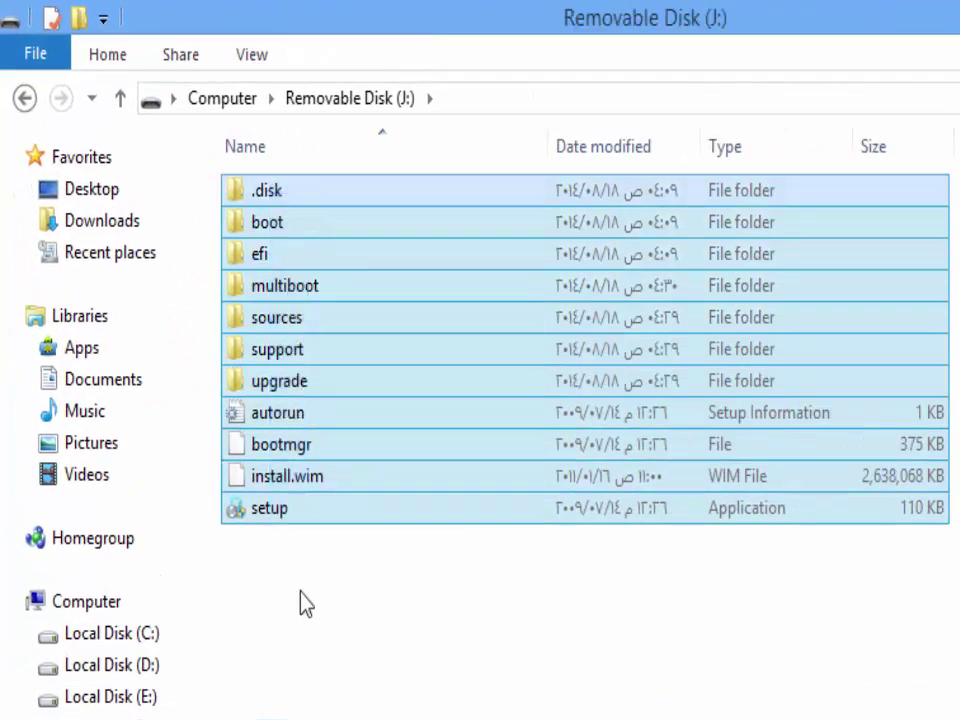
{"action": "left_click_drag", "start_coordinate": [270, 563], "coordinate": [343, 649]}
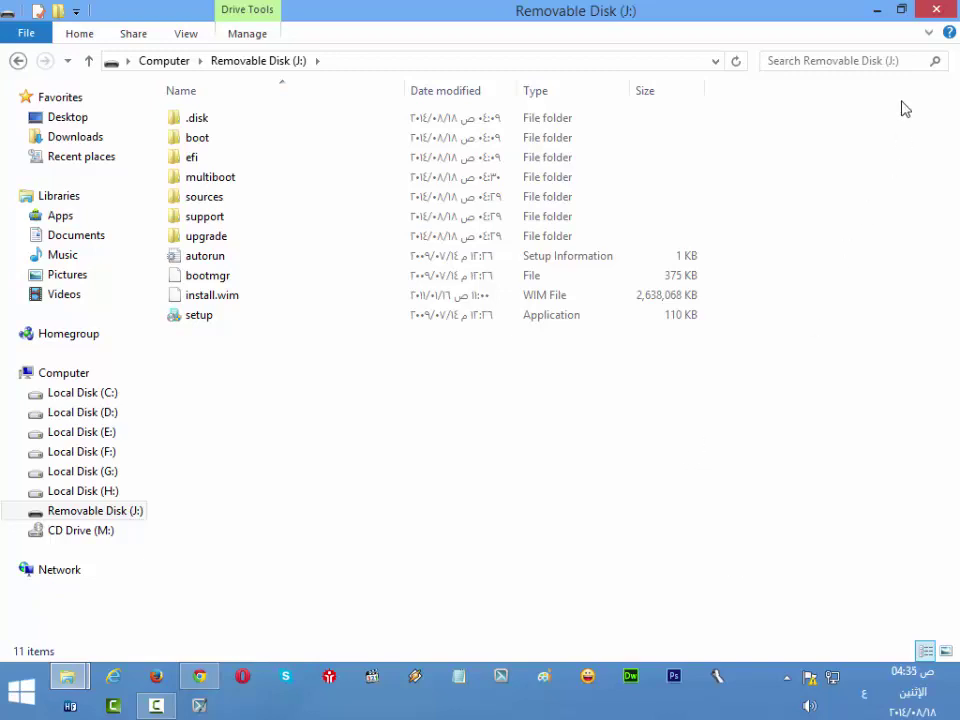
{"action": "left_click", "coordinate": [936, 9]}
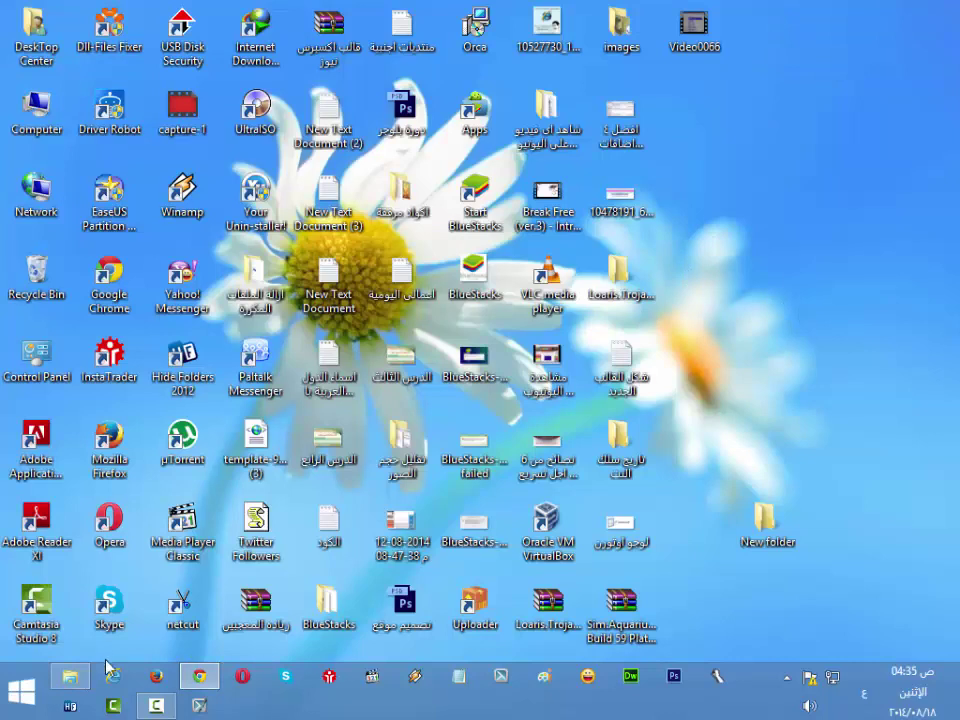
Open the Computer window and view the restart and shutdown options without choosing any.
{"action": "left_click", "coordinate": [75, 677]}
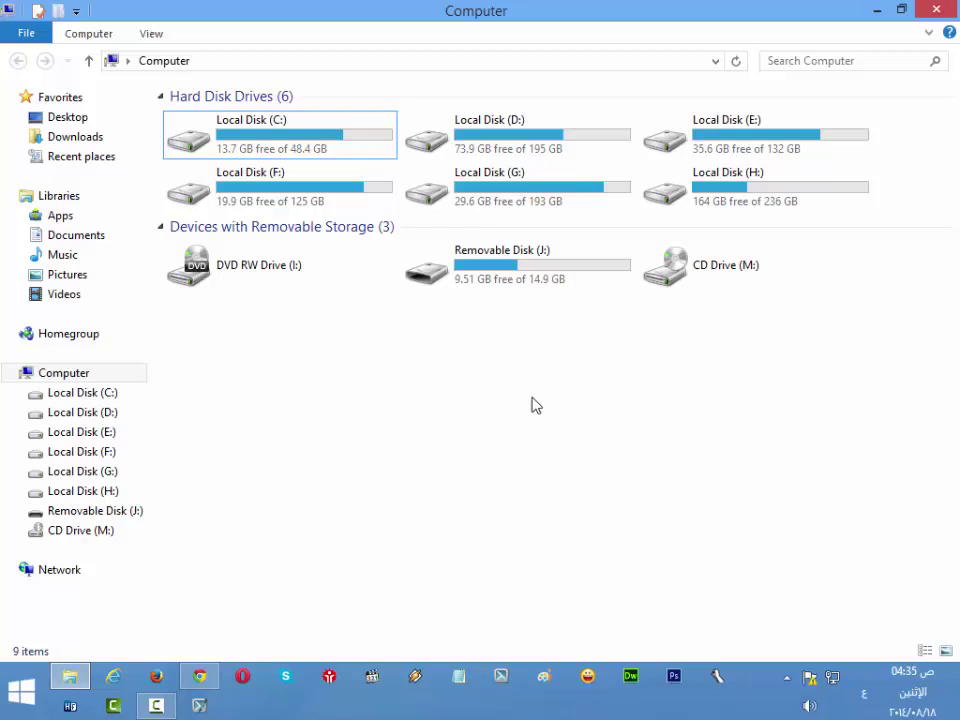
{"action": "left_click", "coordinate": [22, 690]}
{"action": "left_click", "coordinate": [336, 634]}
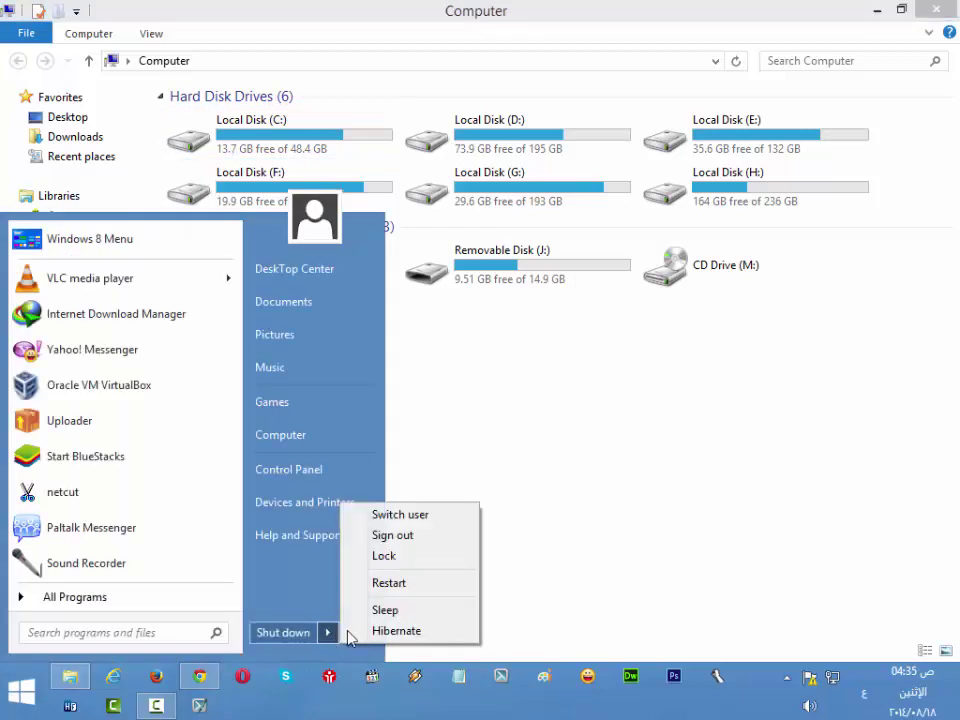
{"action": "left_click", "coordinate": [620, 447]}
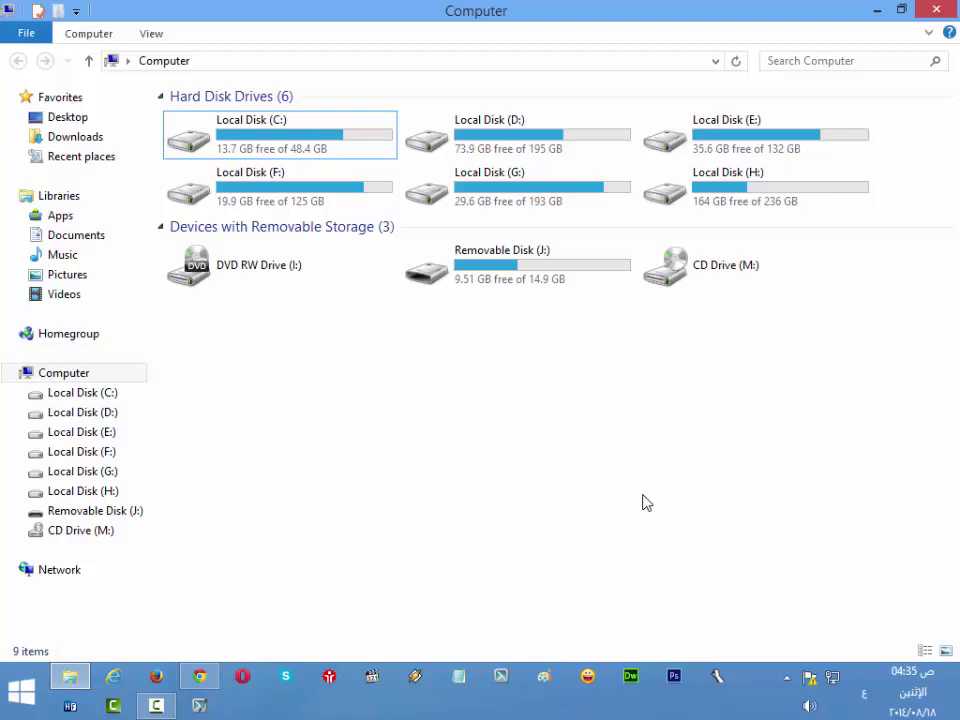
{"action": "left_click", "coordinate": [164, 710]}
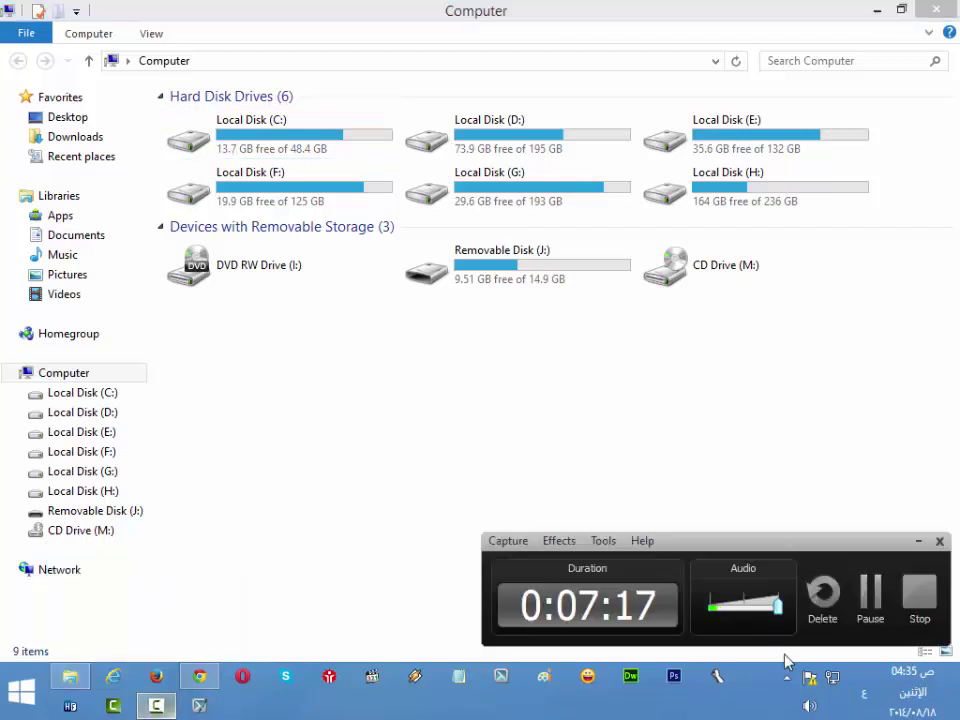
{"action": "left_click", "coordinate": [870, 597]}
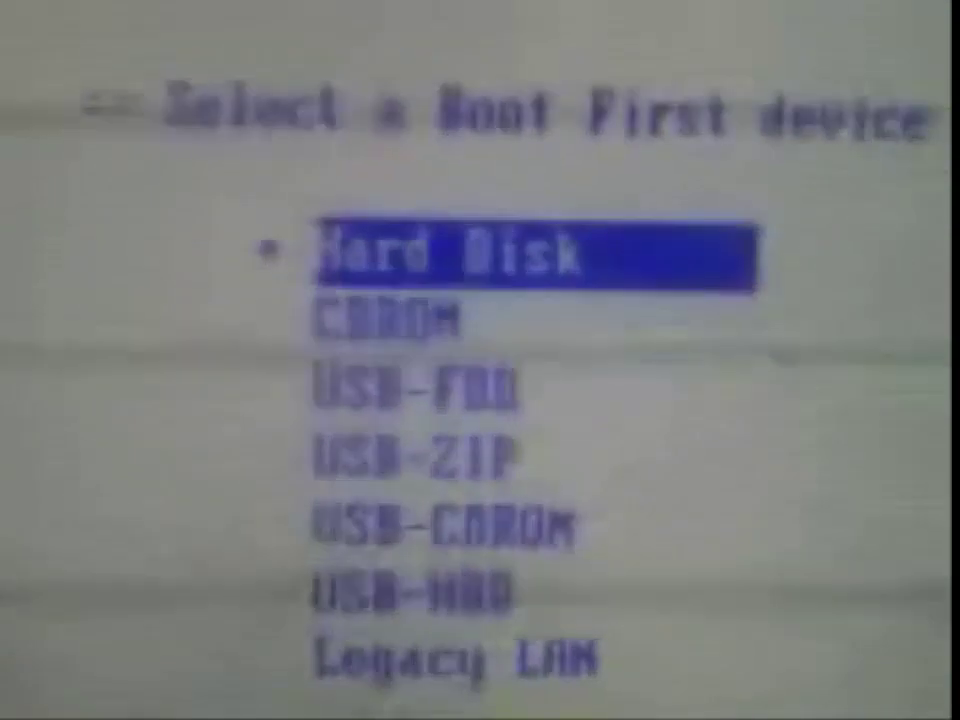
Select USB-HDD as the first boot device in the boot menu.
{"action": "key", "text": "Down"}
{"action": "key", "text": "Down"}
{"action": "key", "text": "Down"}
{"action": "key", "text": "Down"}
{"action": "key", "text": "Down"}
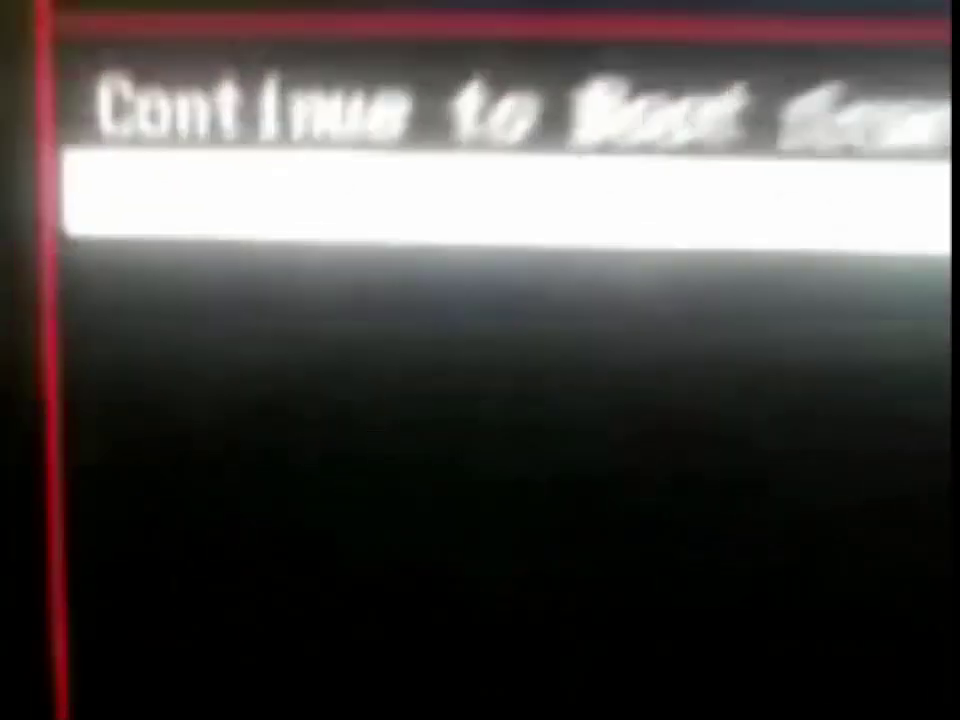
Start the Windows Vista/7/8 Installer from the multiboot menu and choose English as the language to install.
{"action": "key", "text": "Return"}
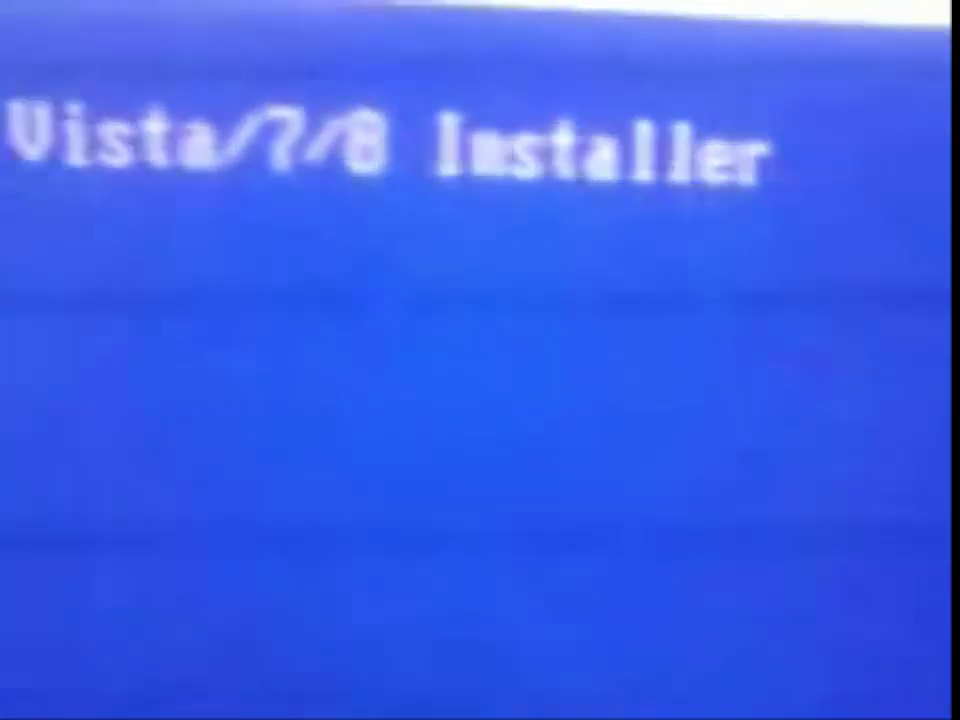
{"action": "key", "text": "Down"}
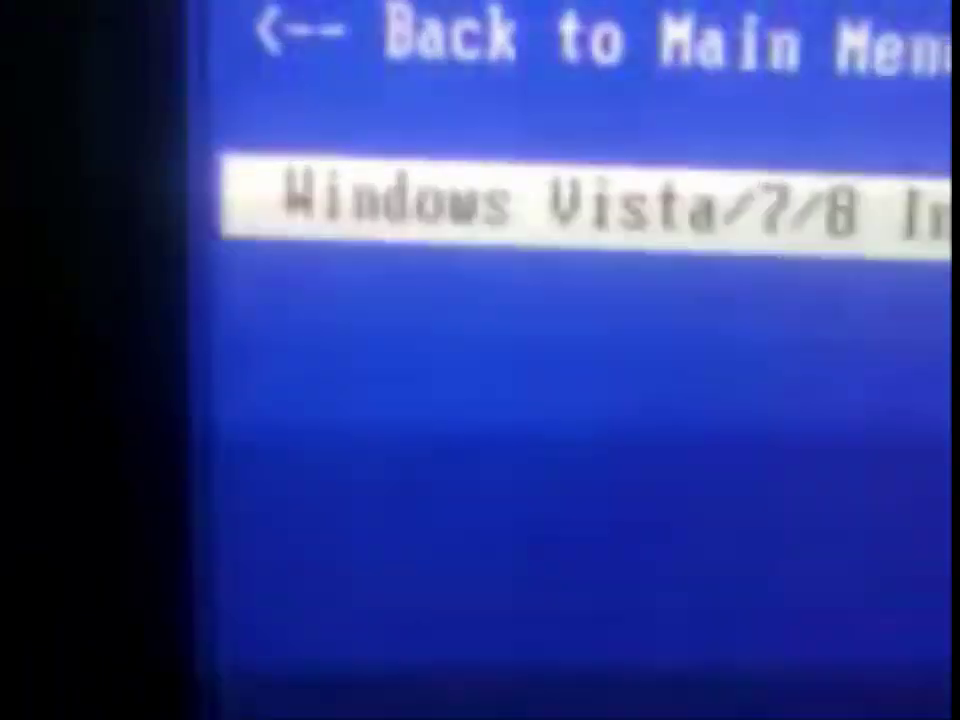
{"action": "key", "text": "Return"}
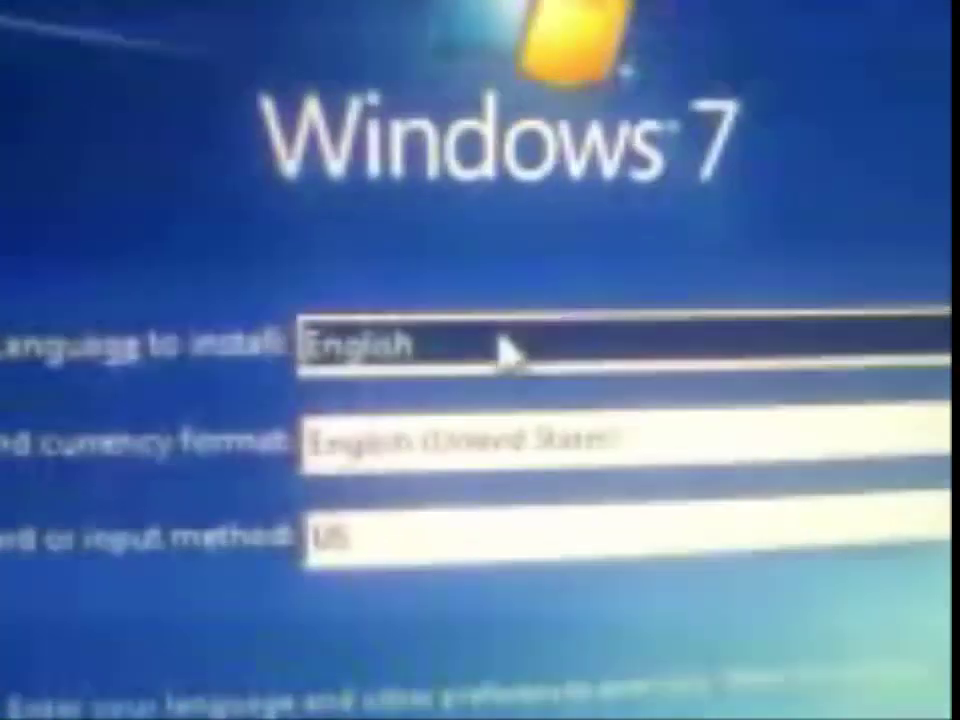
{"action": "left_click", "coordinate": [640, 422]}
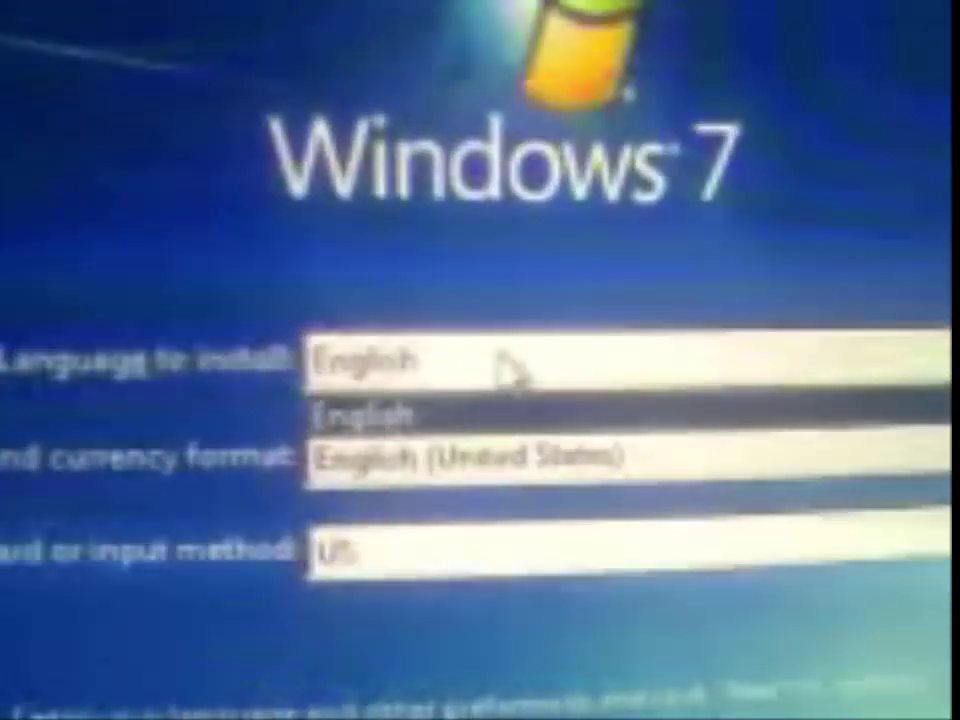
{"action": "left_click", "coordinate": [500, 408]}
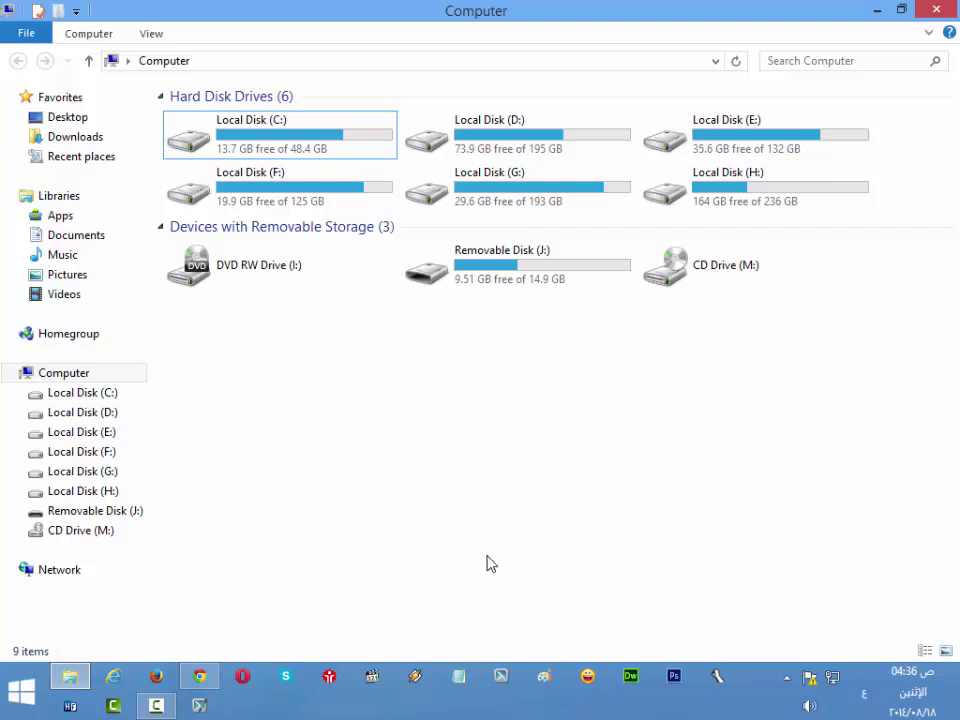
Switch to Google Chrome to view the YouTube video page.
{"action": "left_click", "coordinate": [200, 677]}
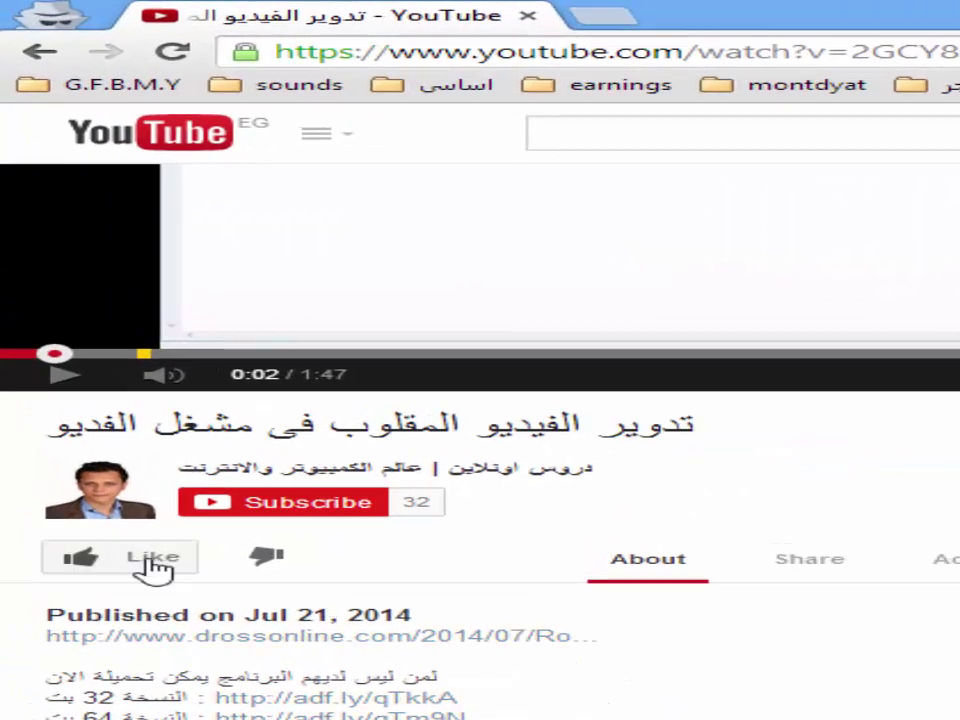